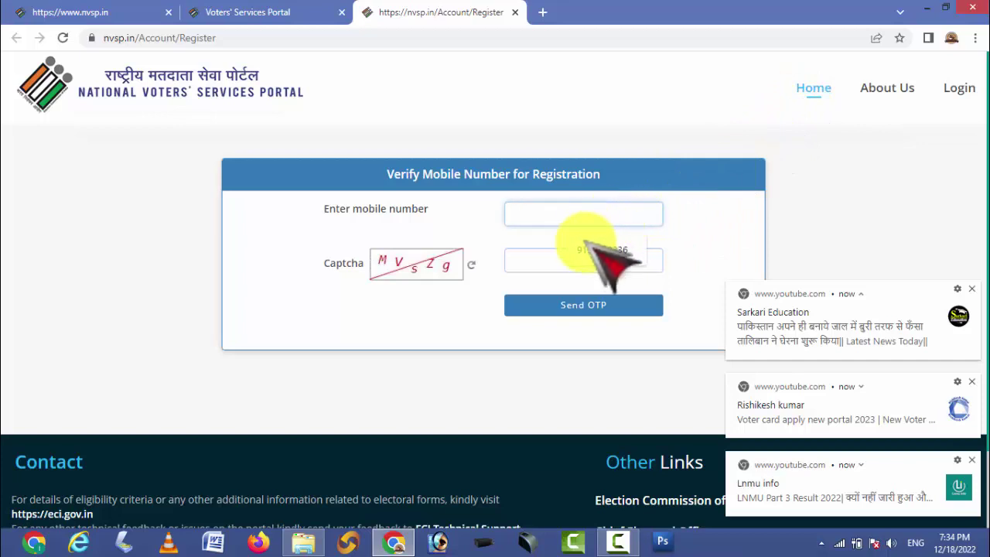
Dismiss the three YouTube notifications covering the mobile number registration page.
click(524, 264)
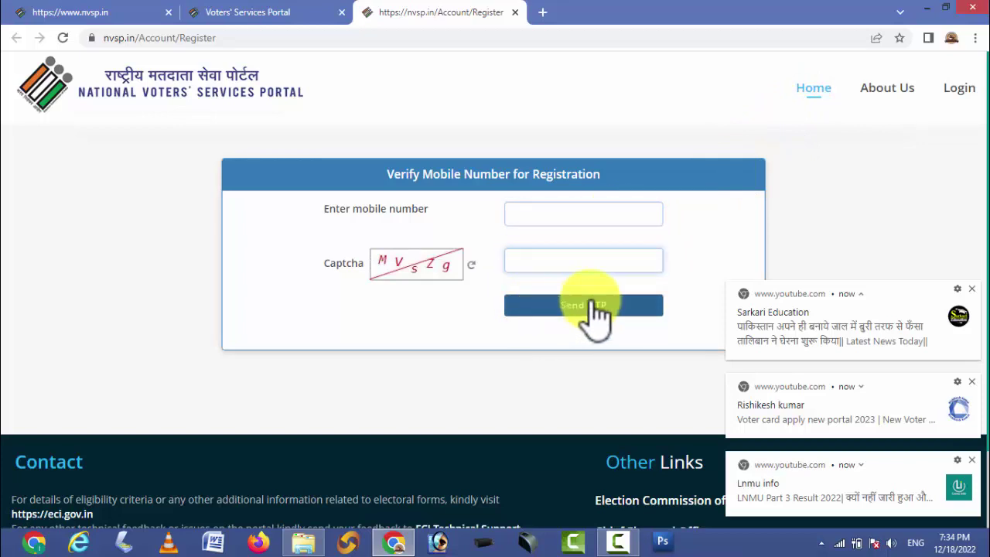
click(971, 460)
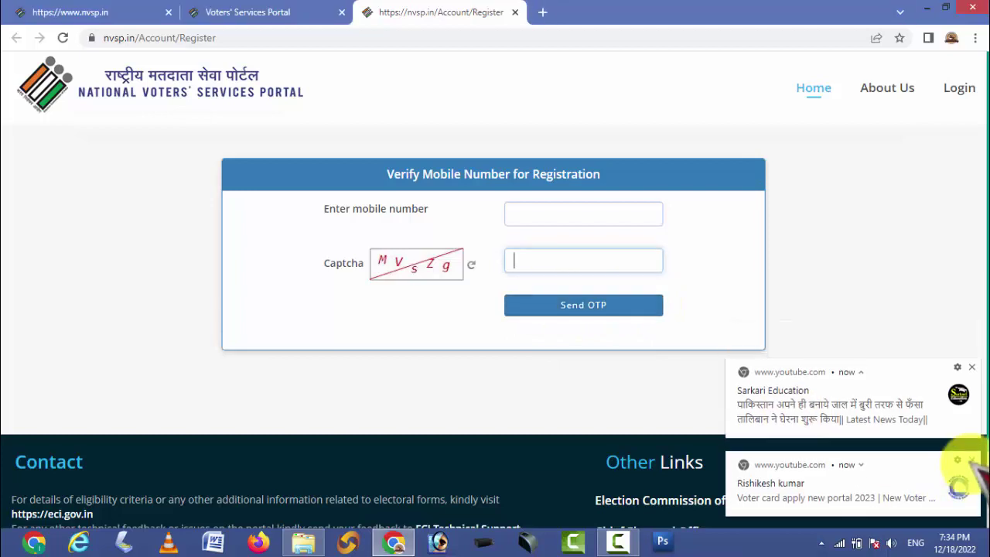
click(971, 460)
click(971, 460)
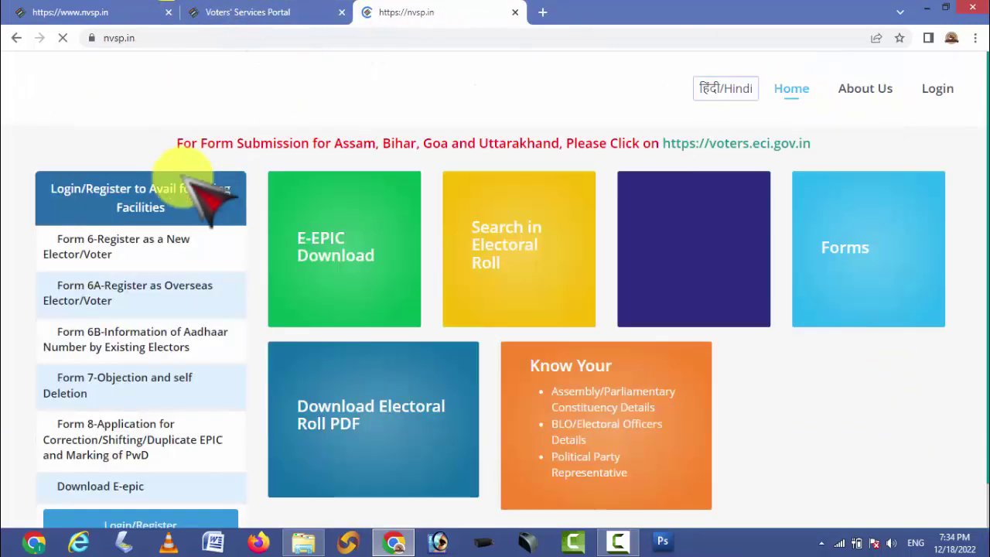
Return to the open Voters' Service Portal page and log in with the pre-filled credentials, entering and verifying the displayed captcha.
click(247, 12)
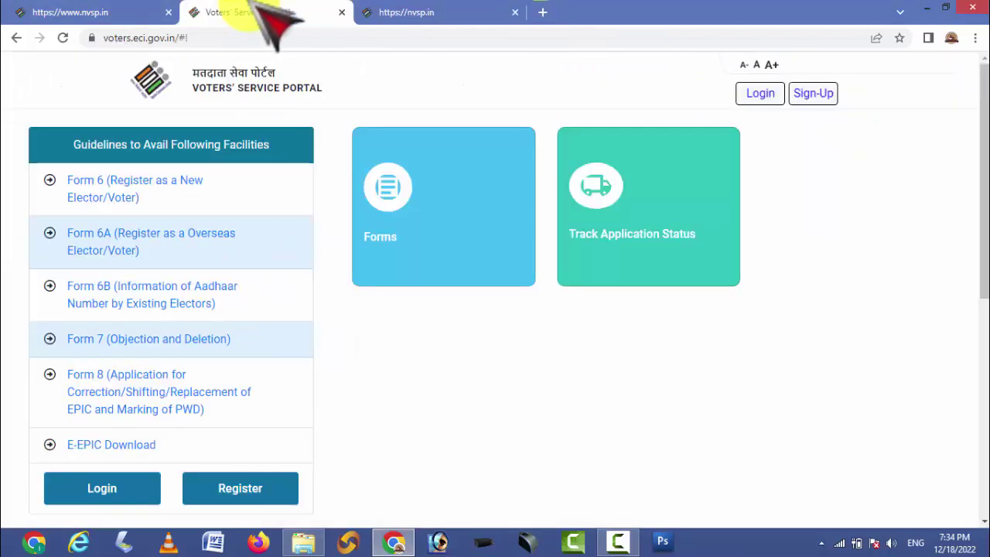
click(762, 98)
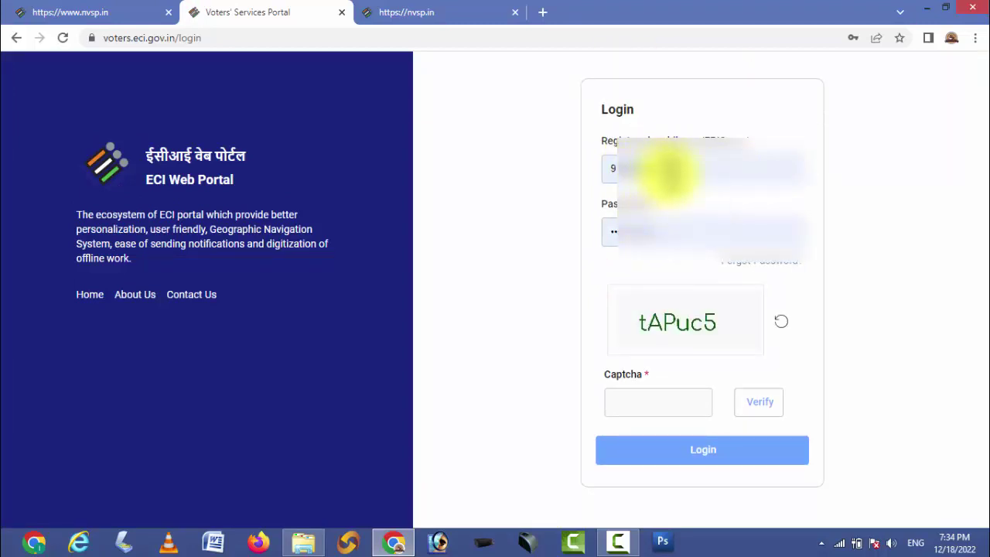
click(693, 397)
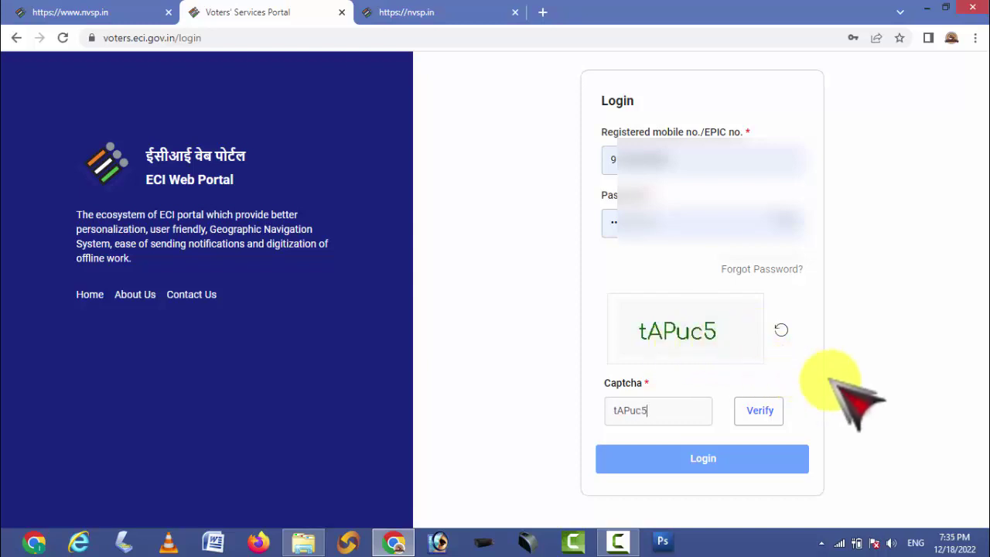
click(775, 412)
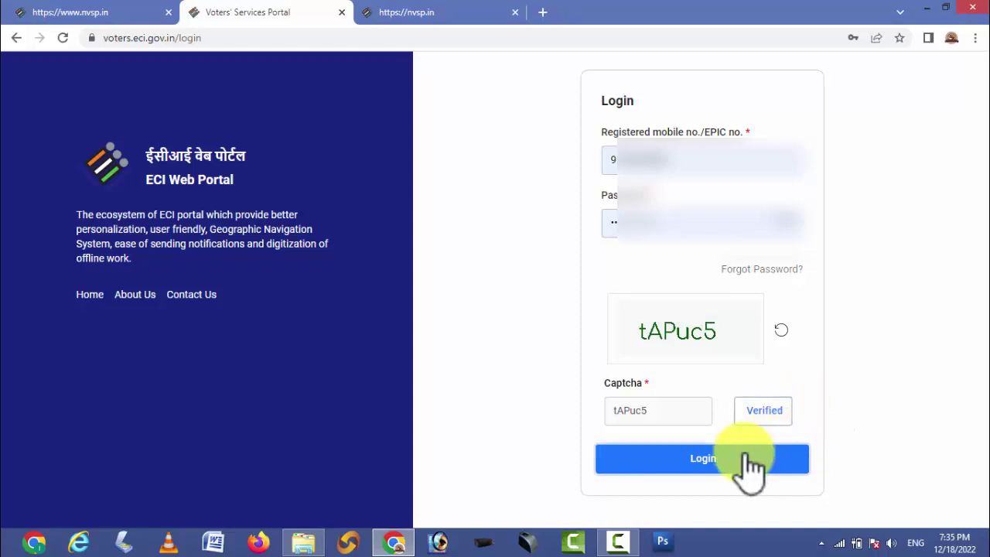
click(748, 462)
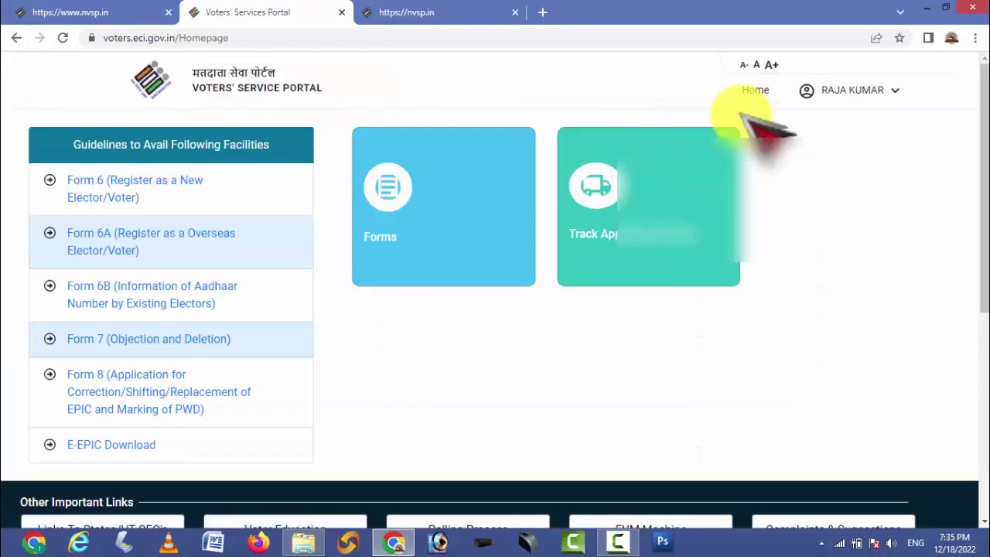
Look over the available voter forms and check the forms saved as draft for the state of Bihar.
click(886, 100)
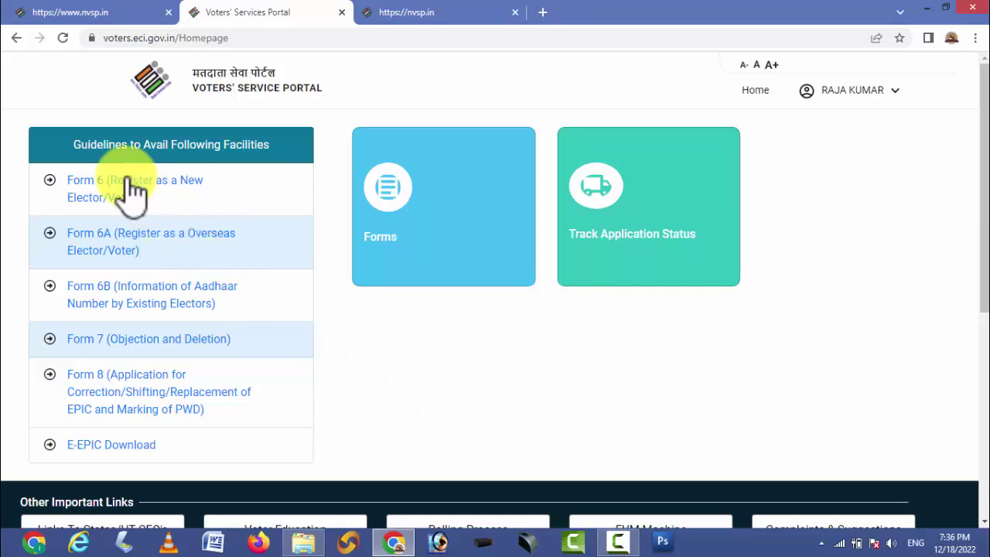
click(453, 207)
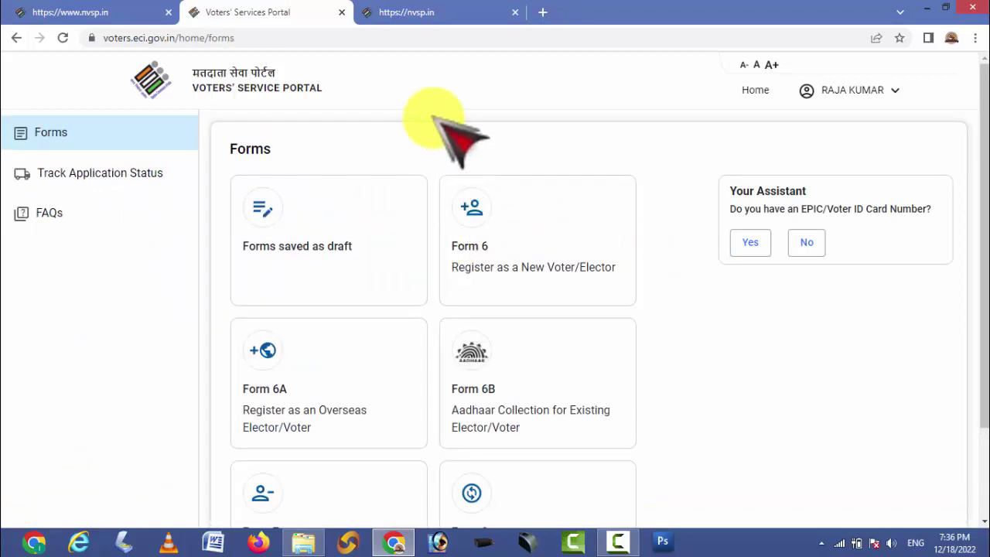
scroll(477, 103, down, 1)
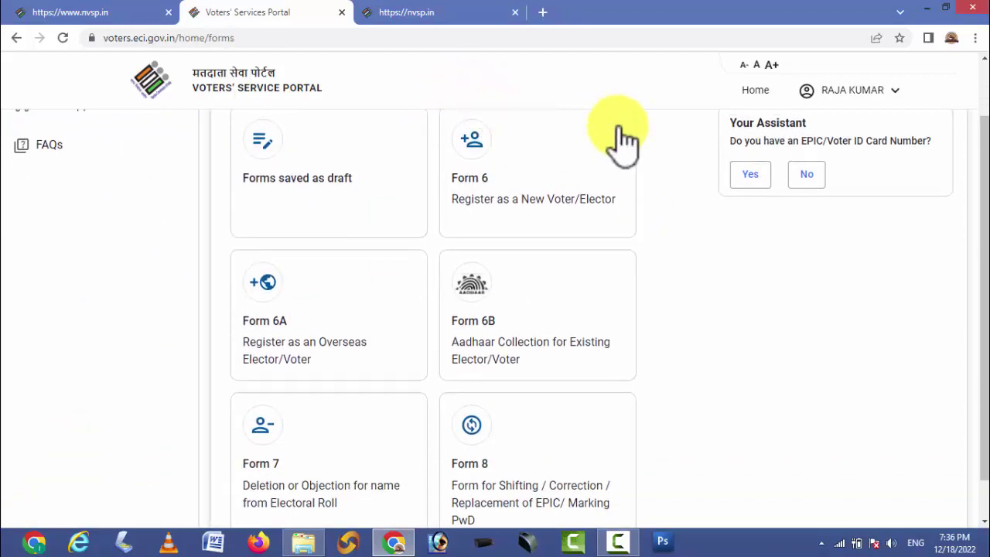
scroll(615, 151, up, 1)
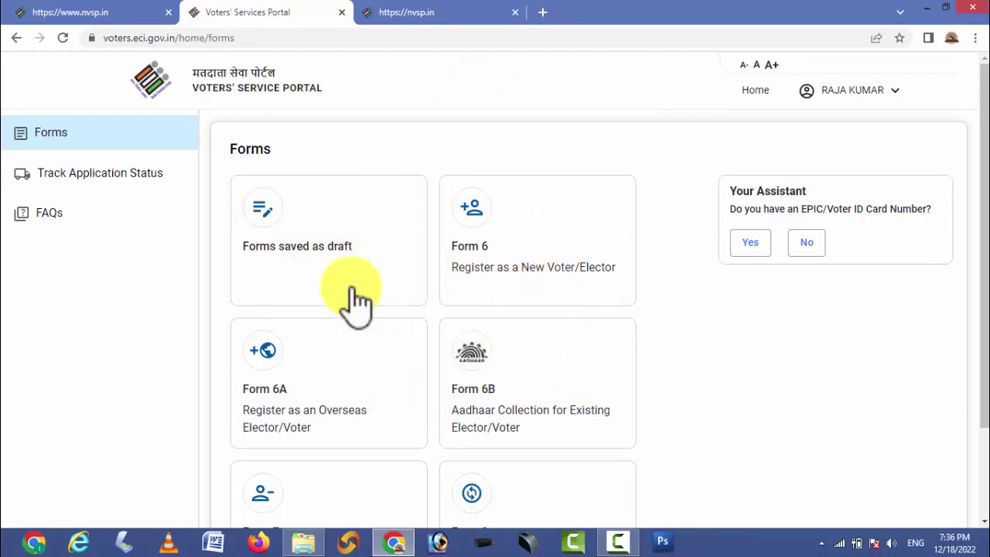
click(309, 261)
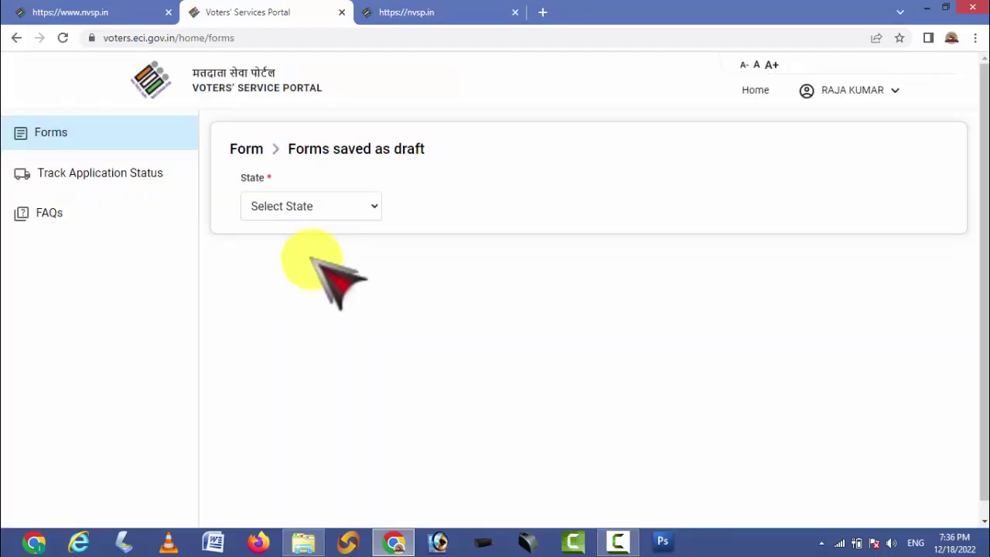
click(311, 202)
click(317, 256)
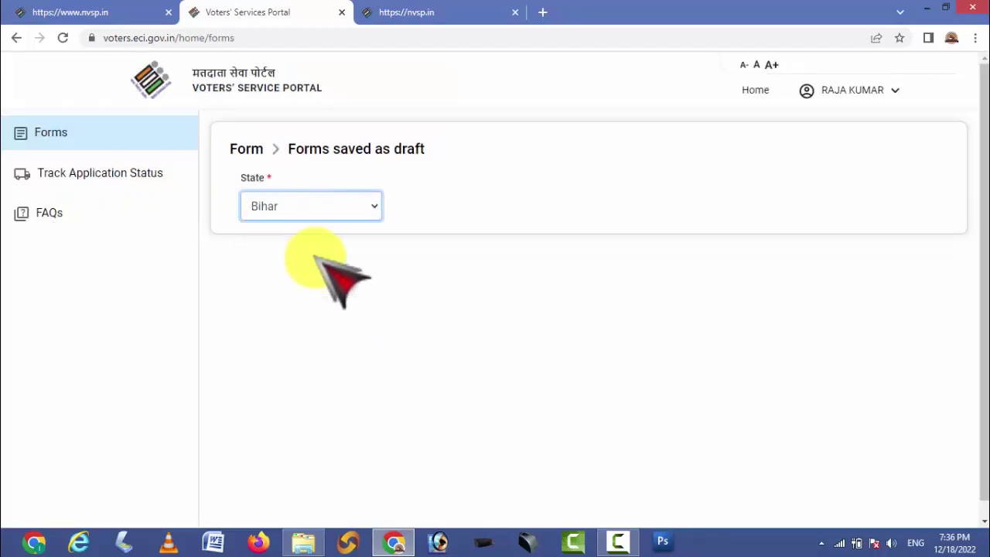
scroll(564, 309, down, 1)
scroll(576, 298, up, 1)
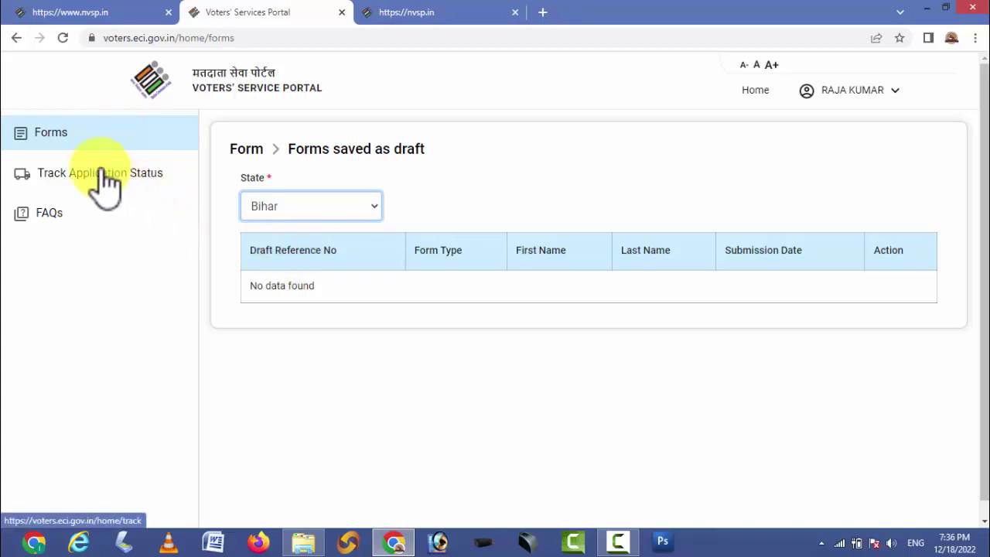
Go back through the portal's home page to the forms list and open Form 6 for registering as a new voter.
click(50, 137)
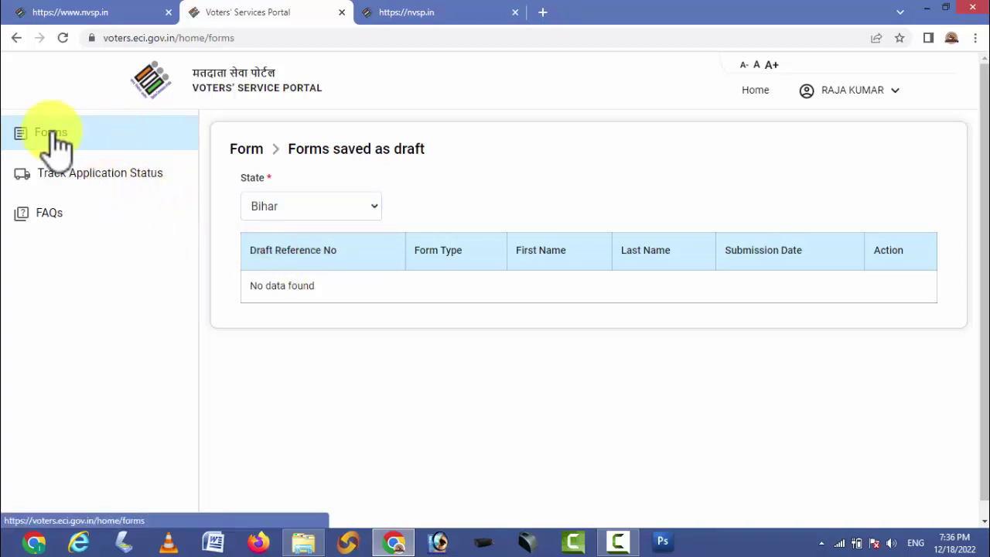
click(754, 93)
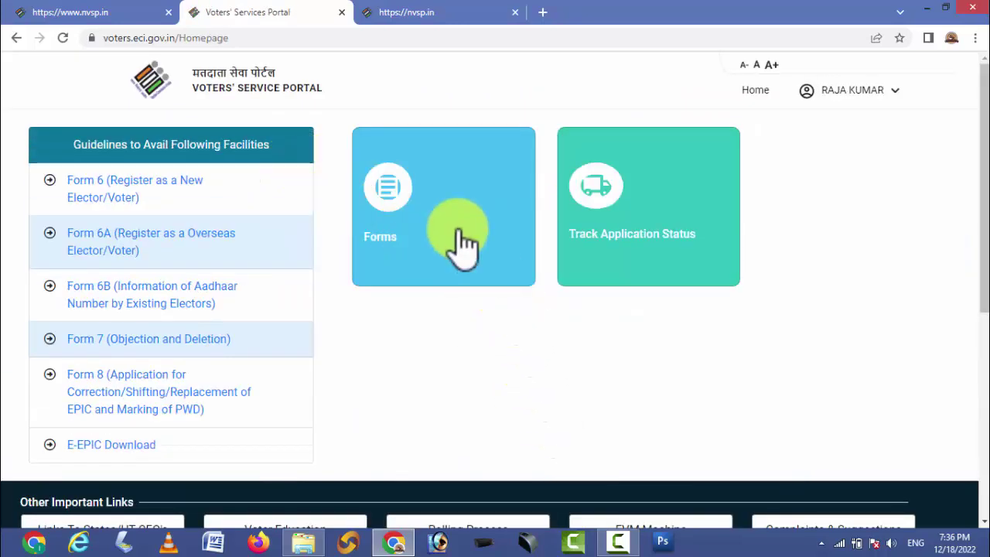
click(465, 244)
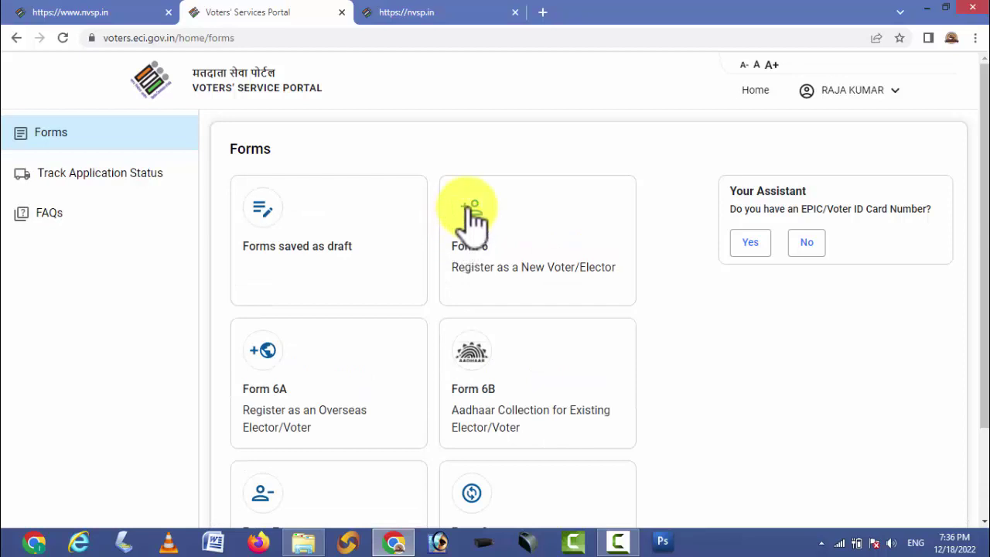
click(576, 237)
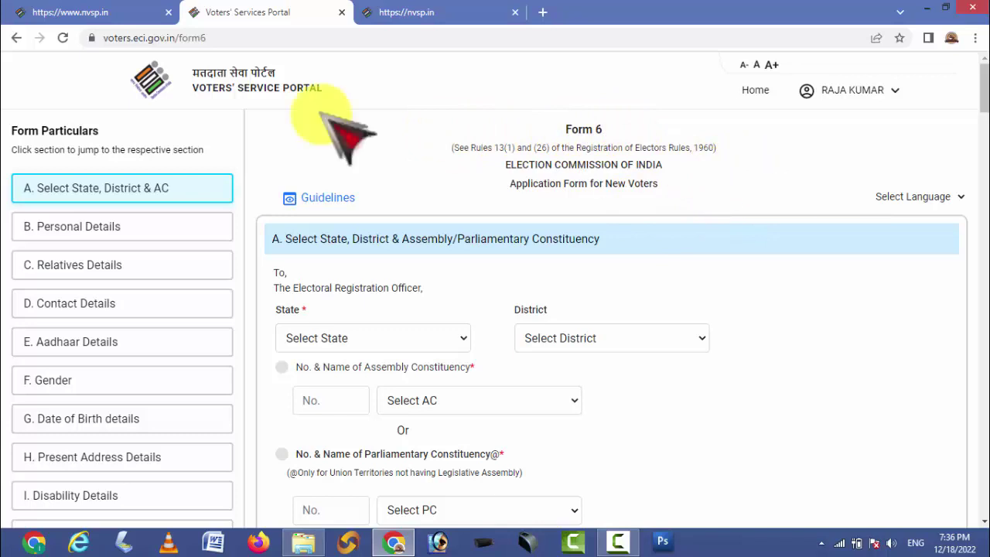
Look through the Form 6 sections from constituency selection to contact details, including the photograph upload requirements.
scroll(243, 100, down, 2)
scroll(108, 185, down, 5)
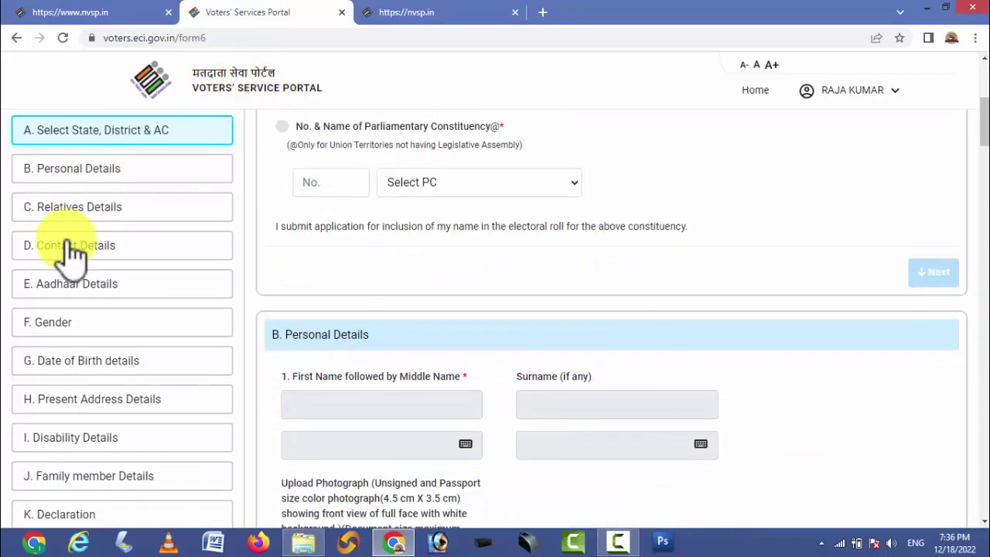
scroll(77, 445, down, 3)
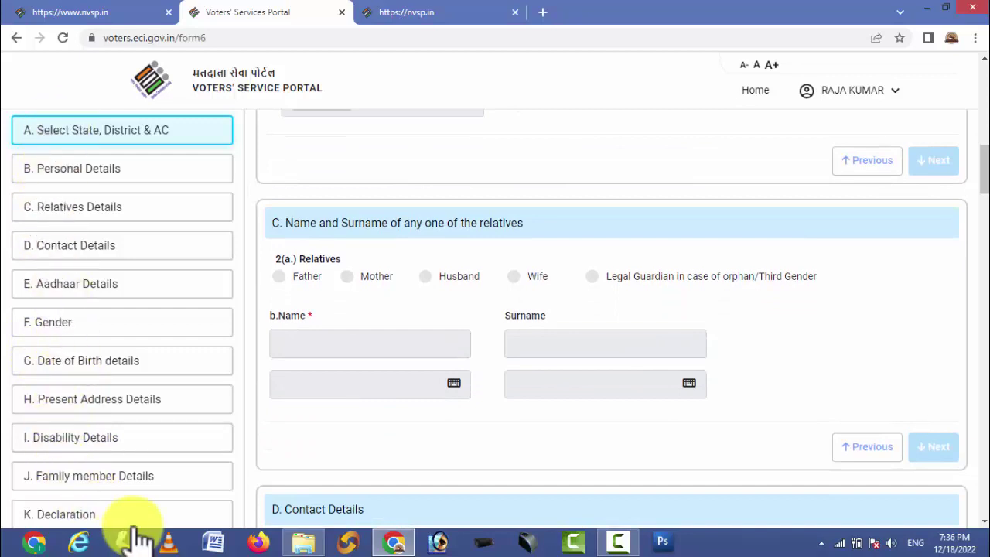
scroll(137, 529, down, 5)
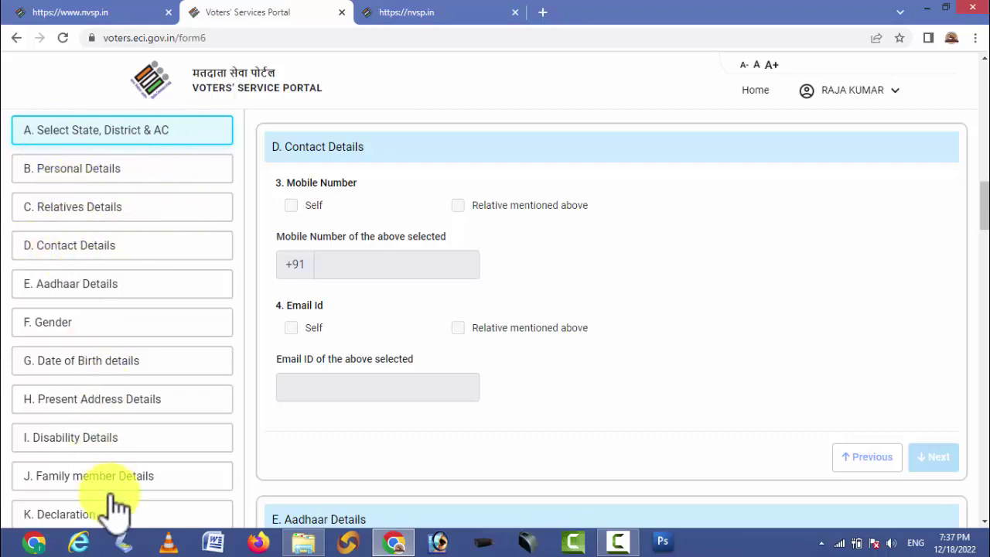
scroll(331, 408, up, 15)
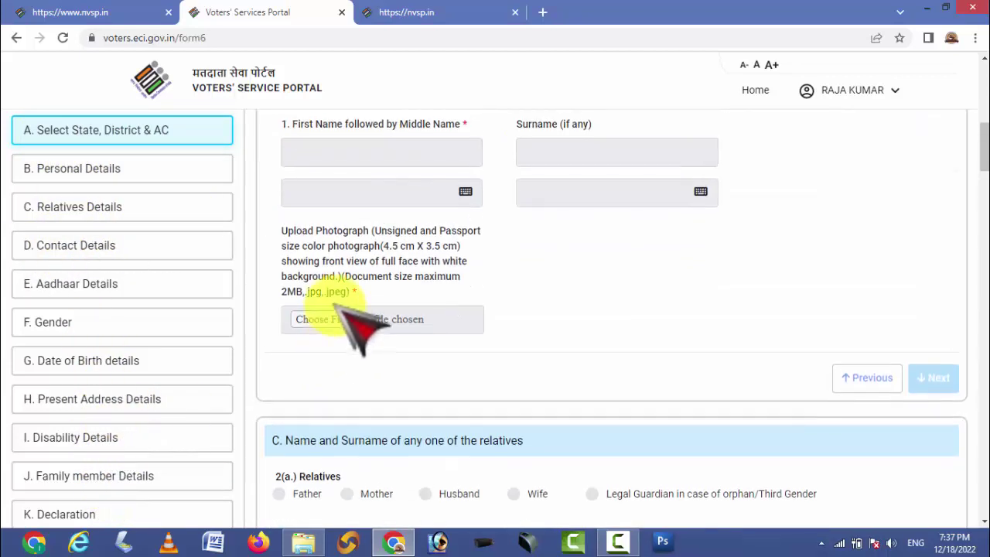
scroll(338, 302, up, 3)
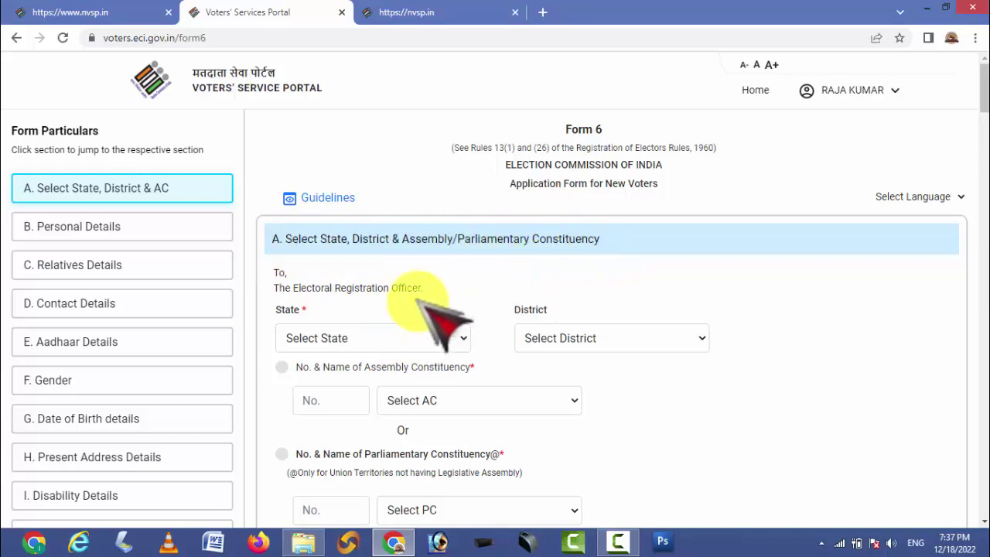
Set the state to Bihar, district to SITAMARHI and assembly constituency to Sitamarhi, and continue to Personal Details.
scroll(441, 320, down, 1)
click(397, 265)
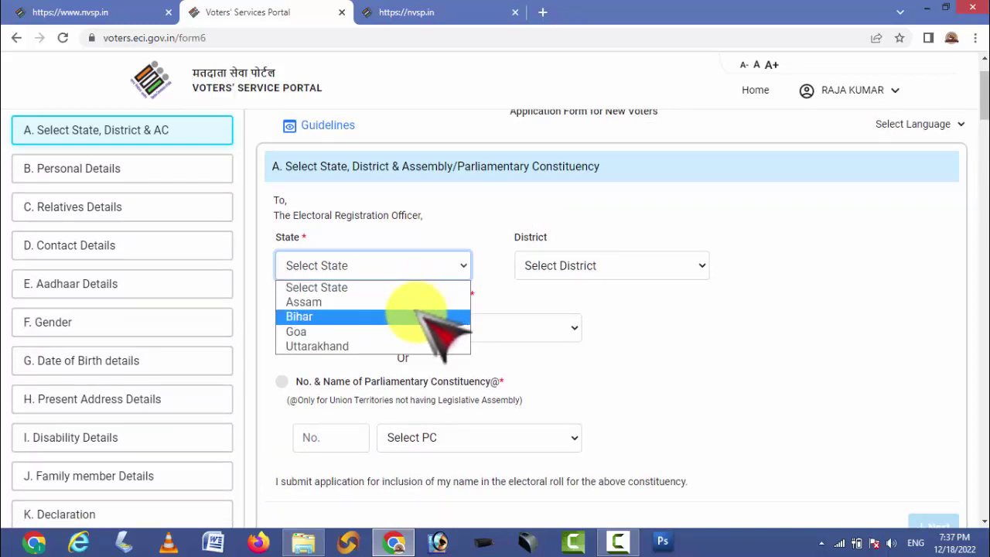
click(437, 317)
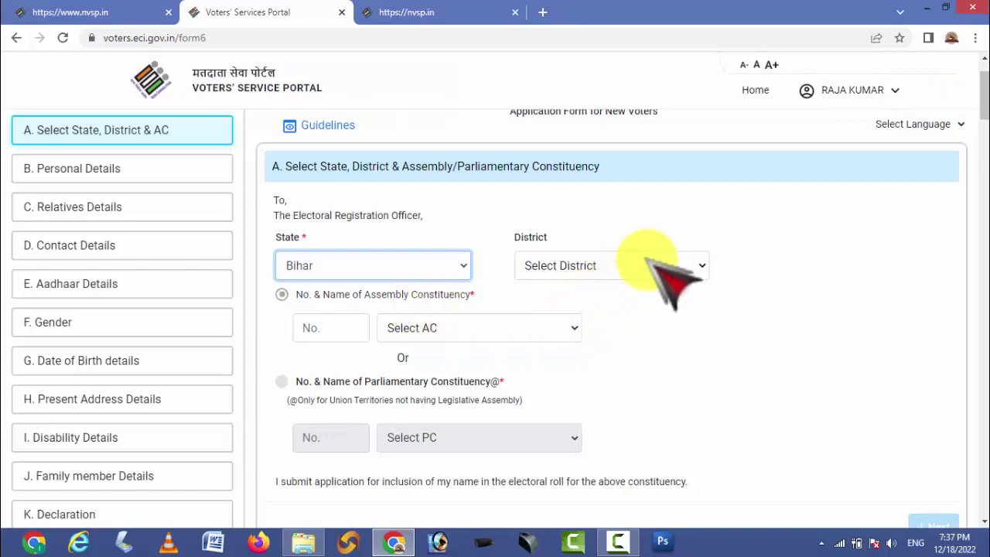
click(643, 264)
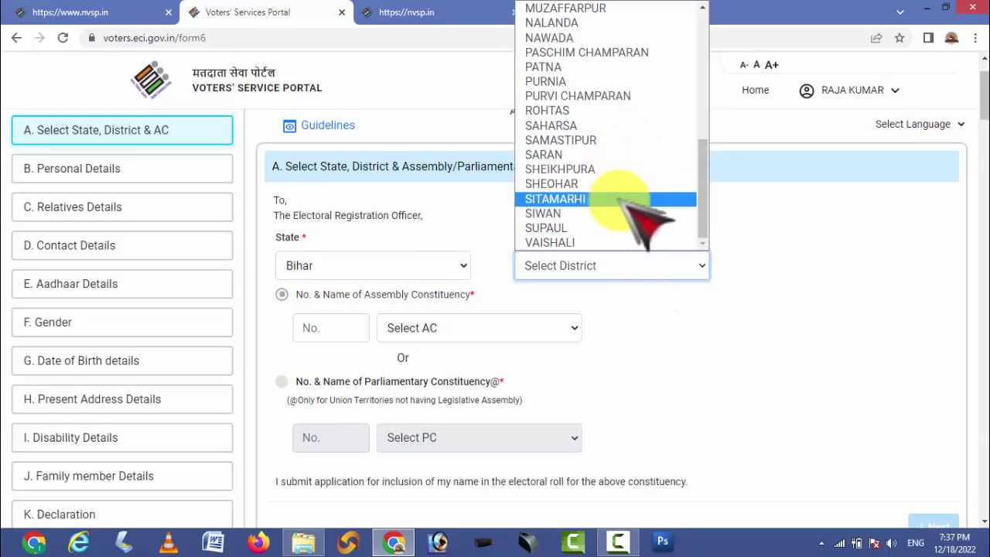
click(623, 201)
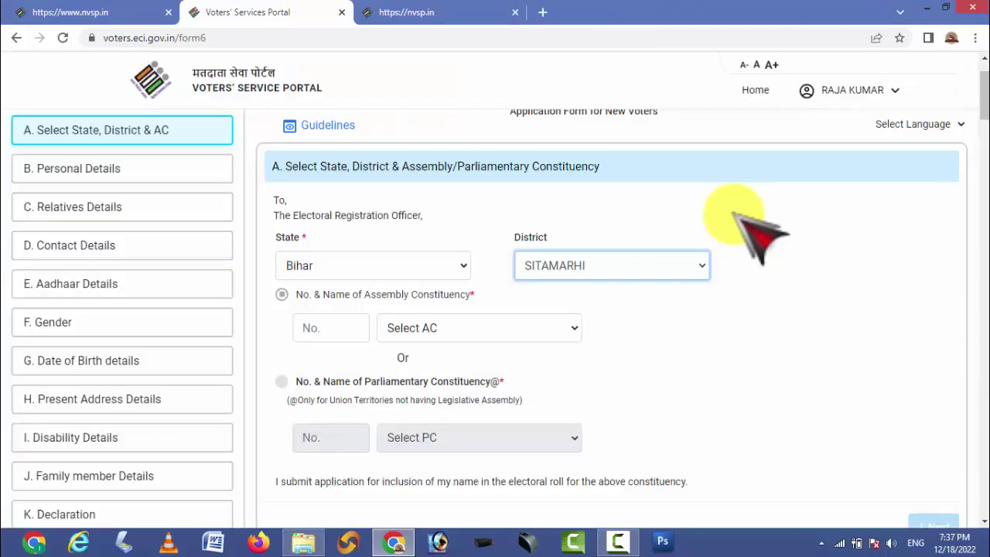
click(523, 326)
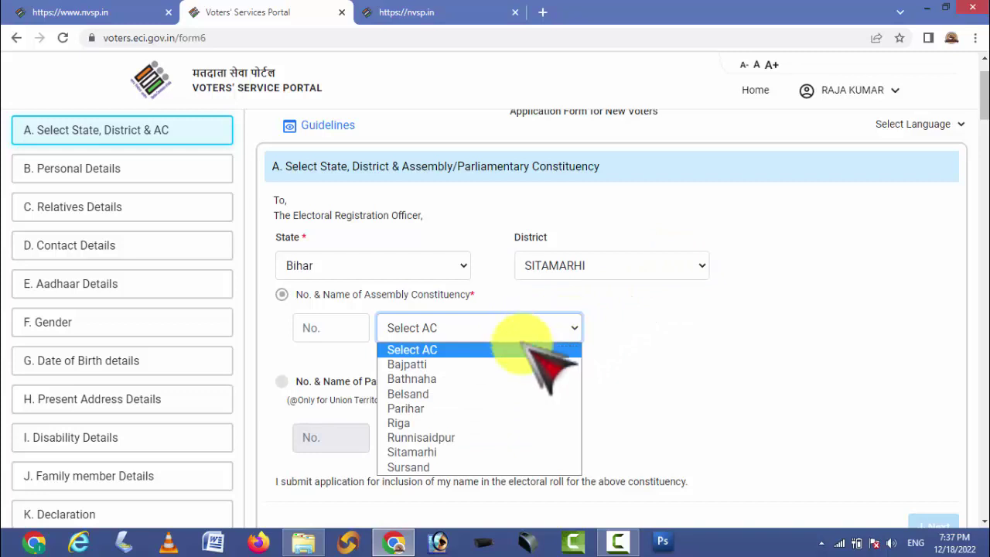
click(556, 452)
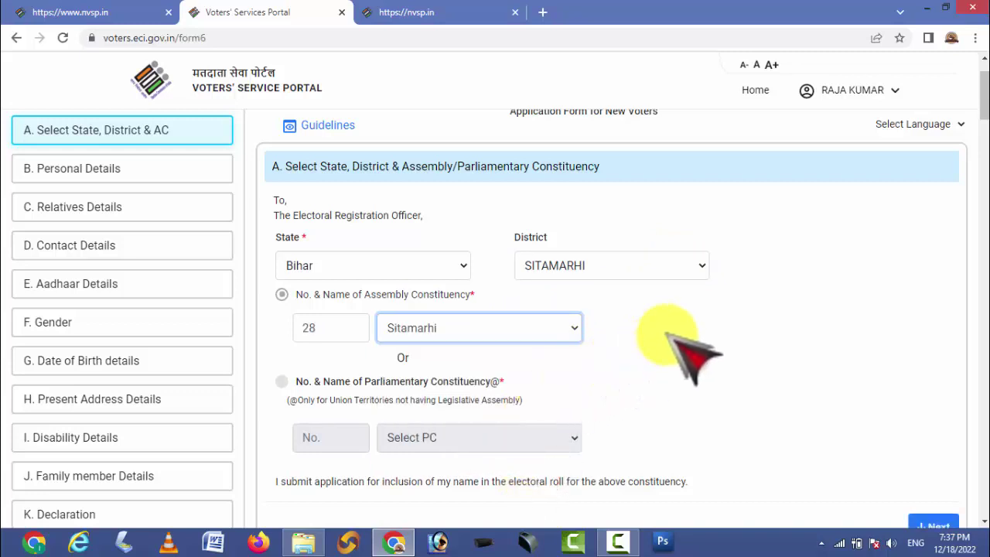
scroll(684, 353, down, 3)
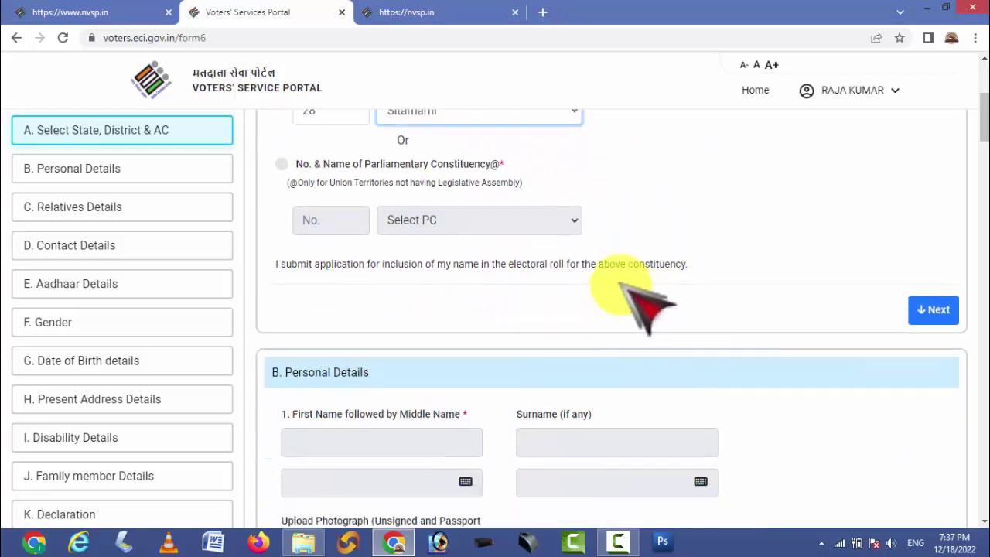
click(459, 219)
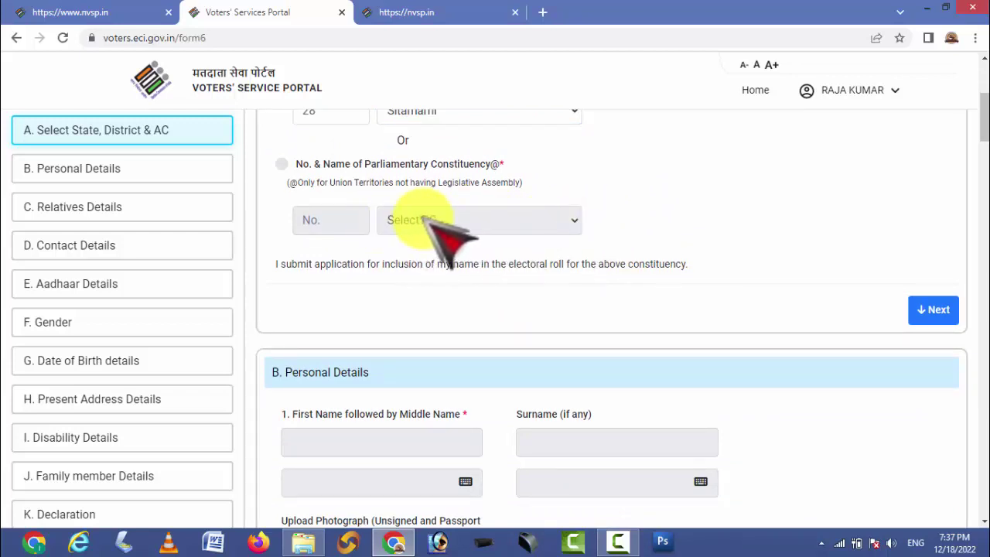
click(952, 317)
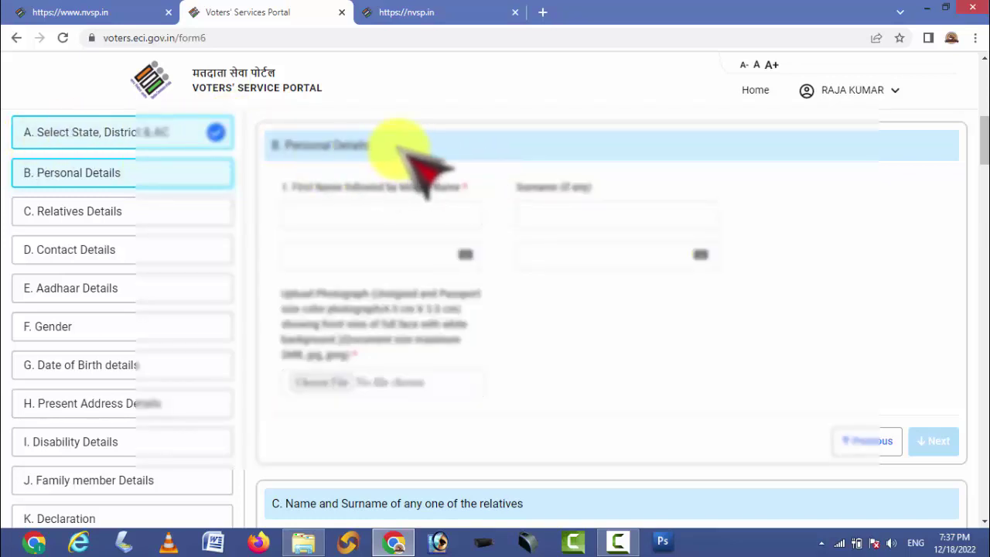
Enter the applicant's first name and surname in Personal Details, with the regional-language name fields filled in as well.
click(389, 219)
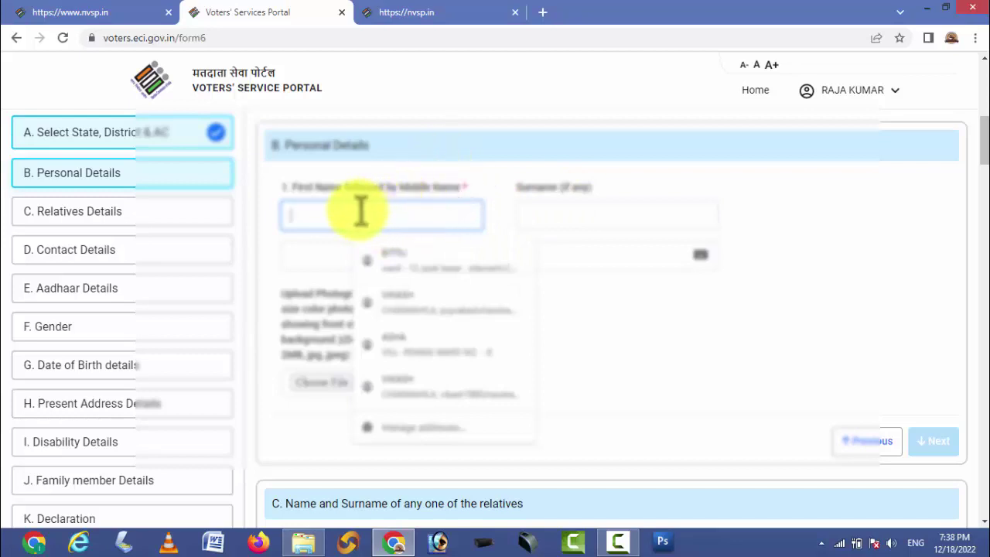
click(601, 214)
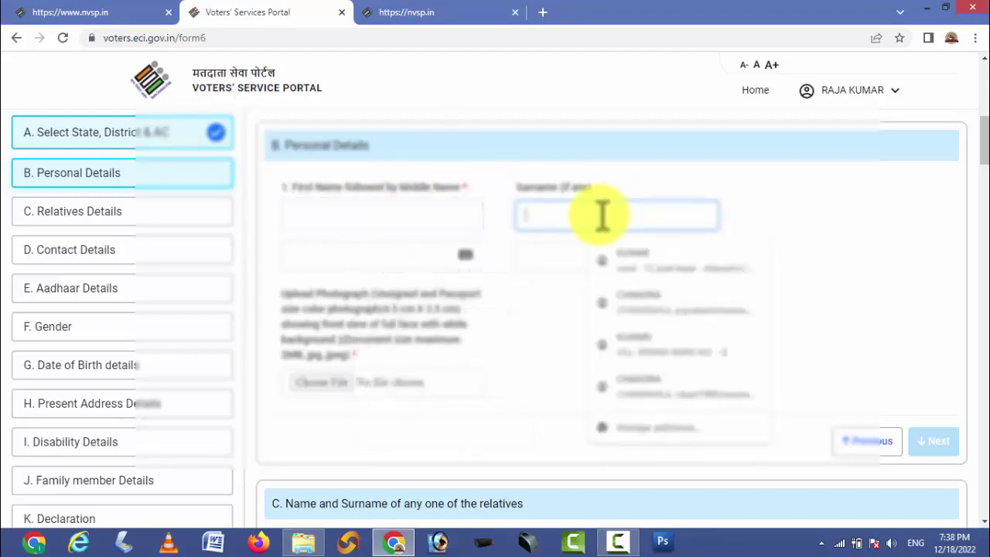
click(467, 219)
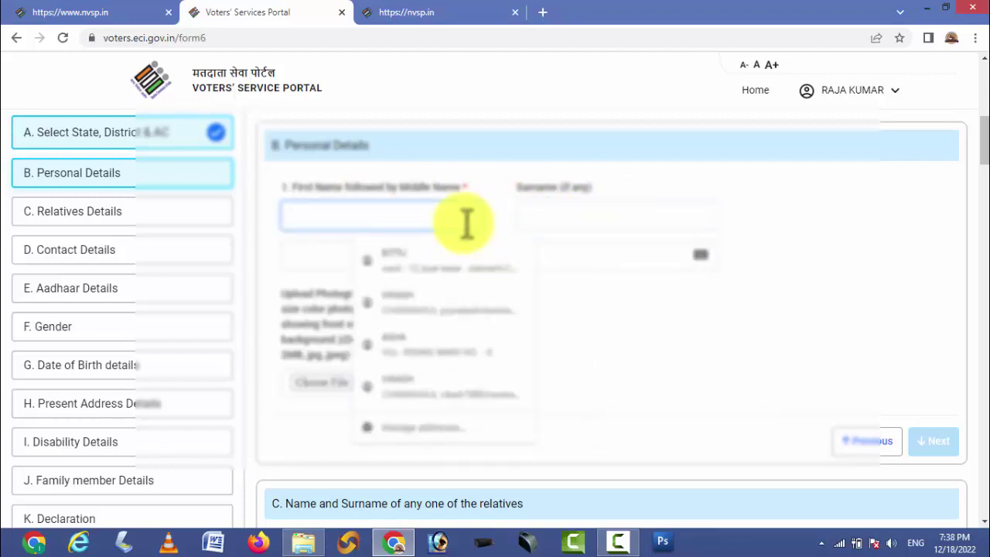
text(RAJA)
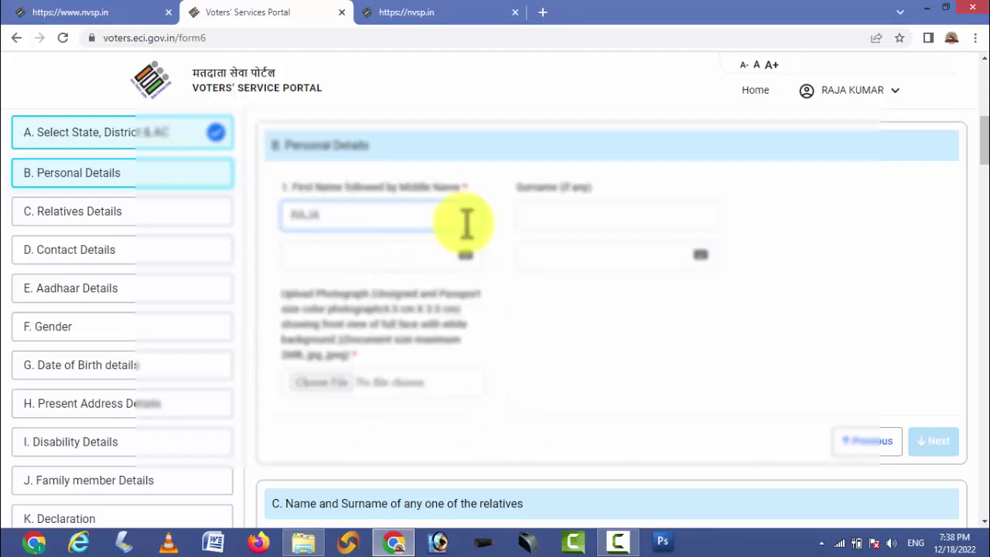
click(617, 215)
text(KM)
key(BackSpace)
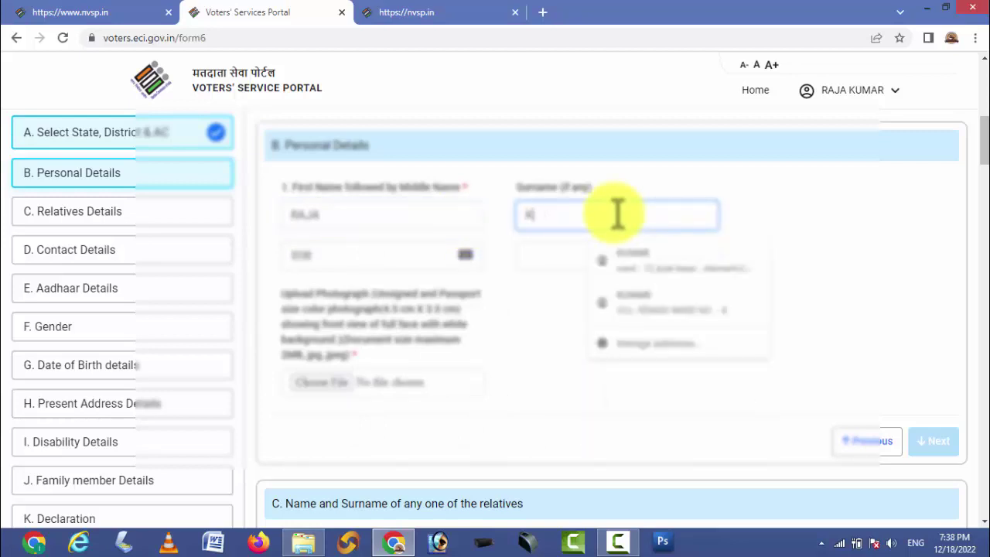
click(769, 216)
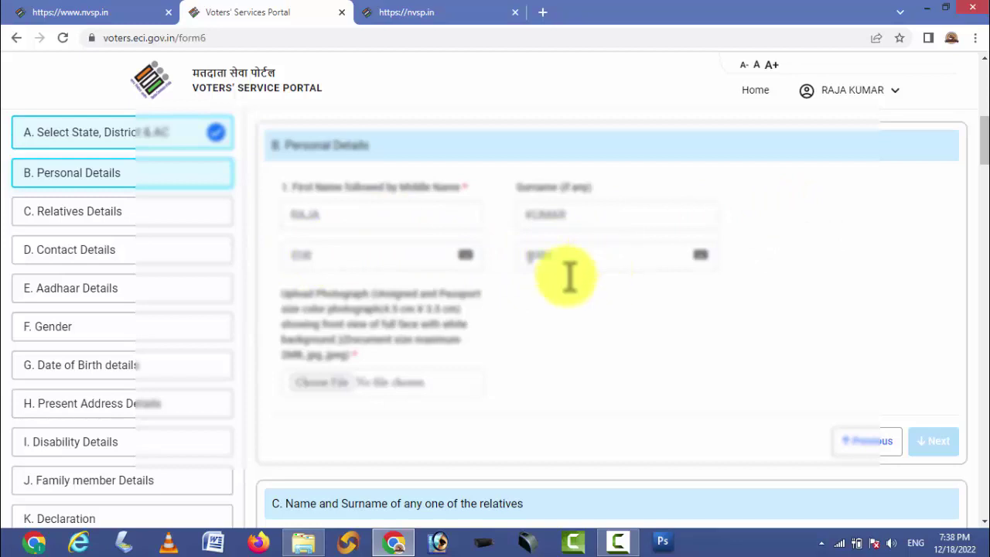
click(340, 385)
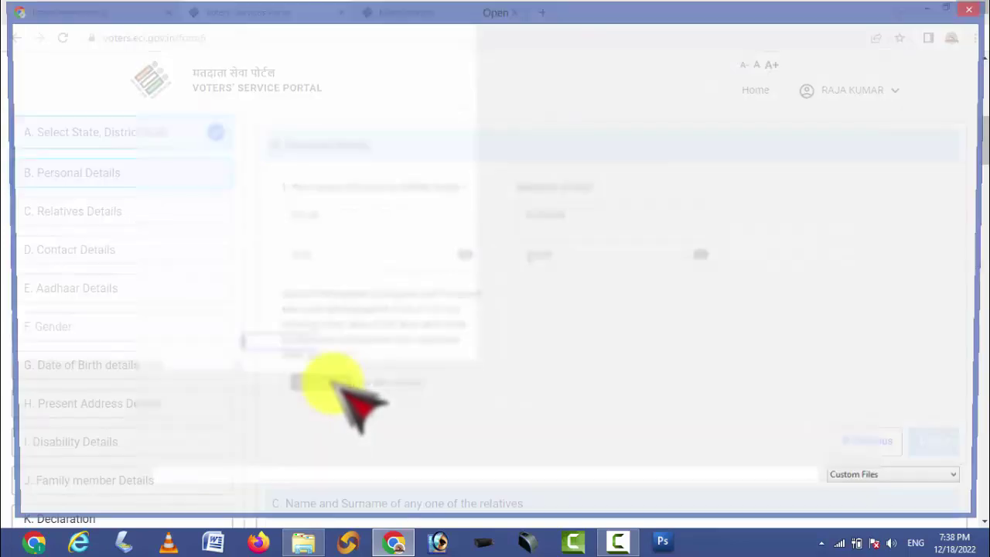
click(246, 456)
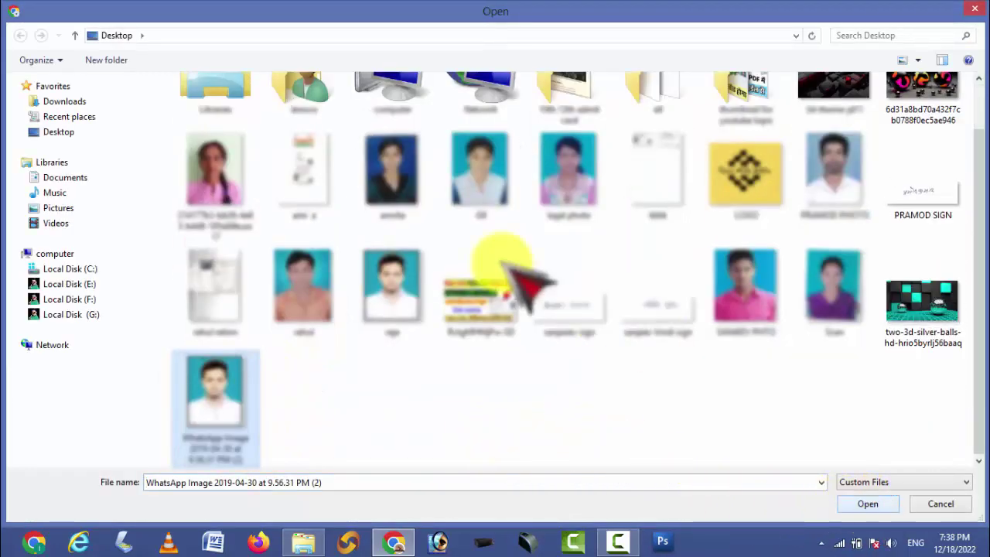
click(391, 288)
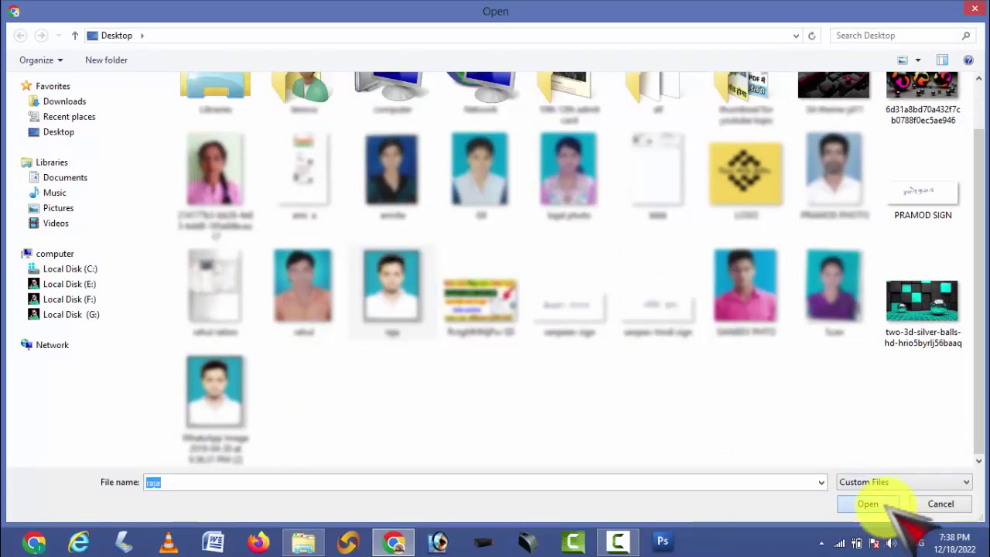
click(868, 504)
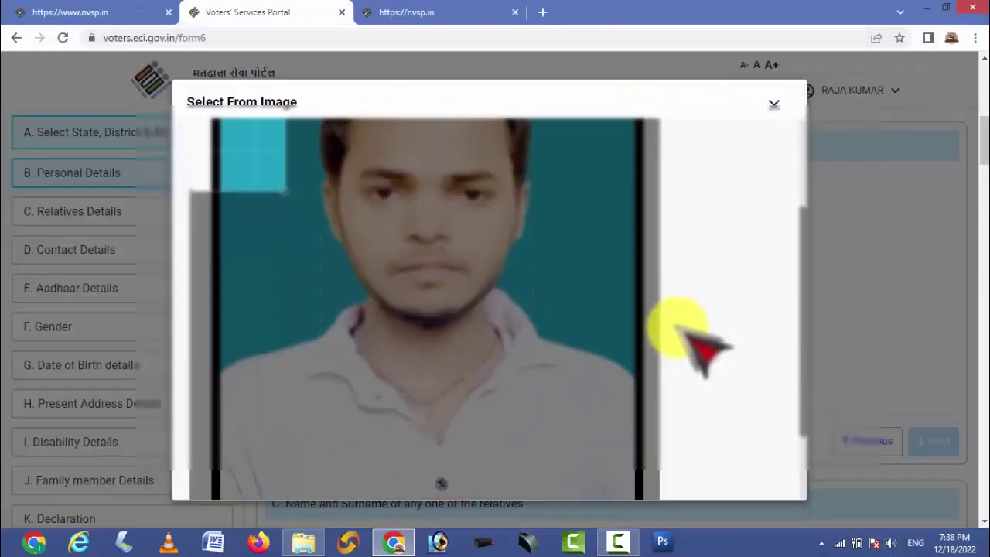
drag(395, 201, 280, 197)
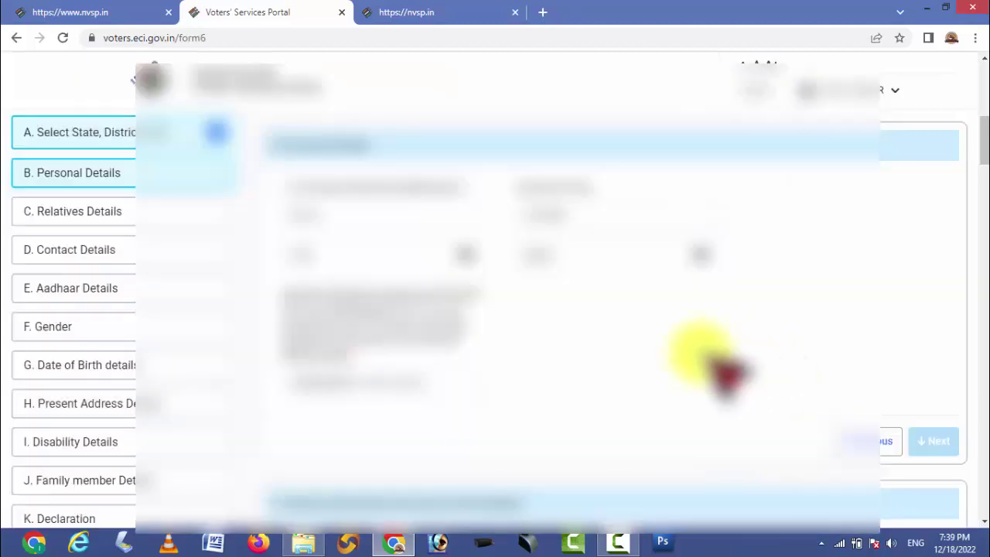
Upload the applicant's passport photograph from the Desktop, save it with the whole picture in the crop area, and continue to Relatives Details.
scroll(718, 376, down, 2)
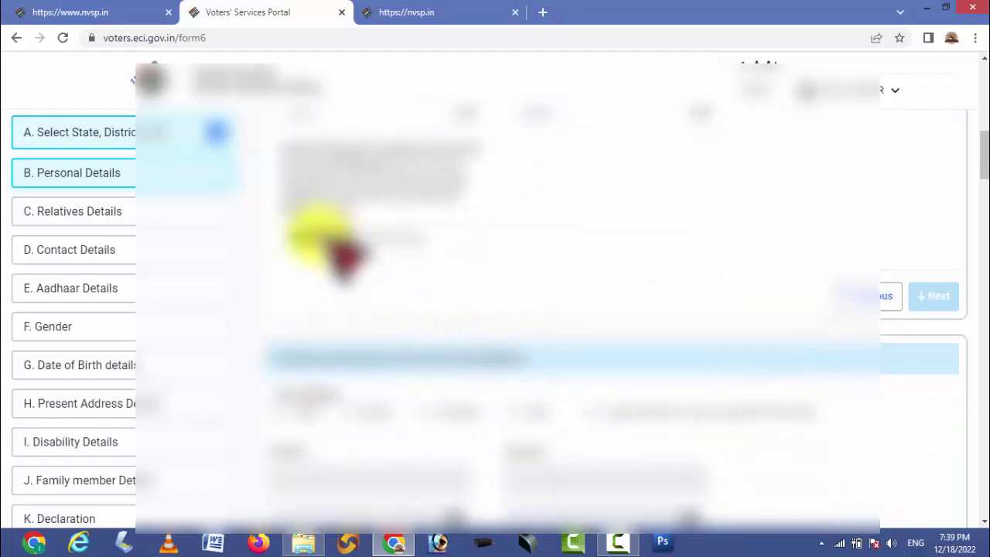
click(342, 251)
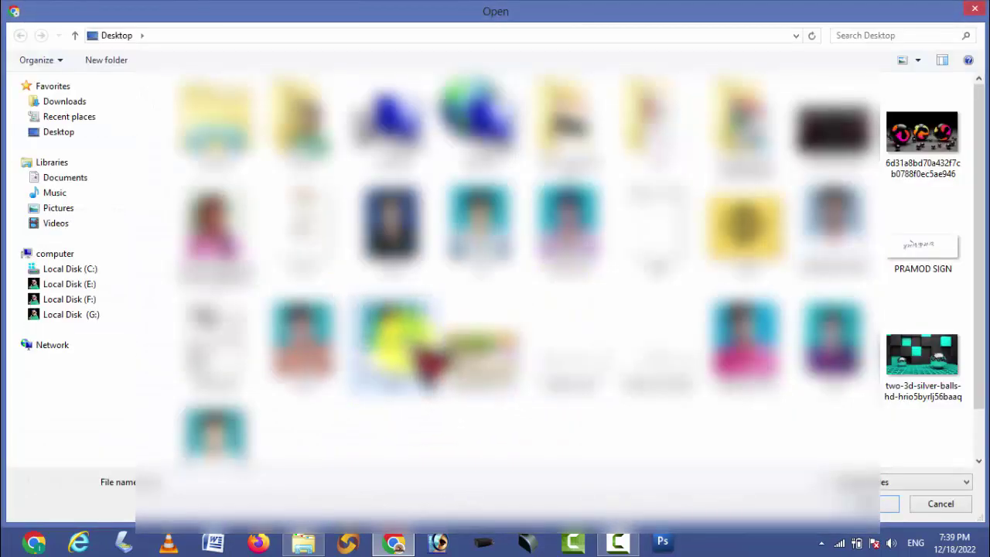
click(885, 503)
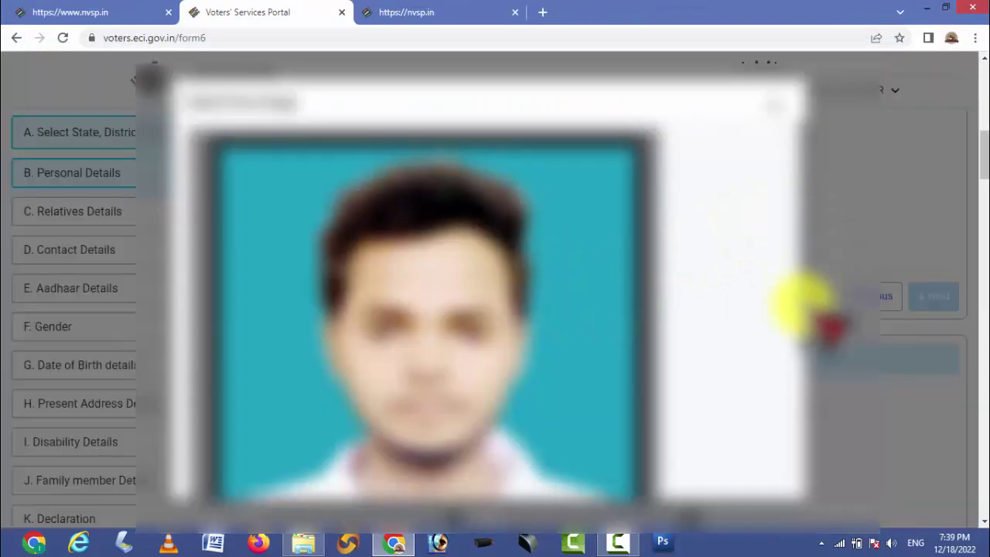
scroll(804, 355, down, 3)
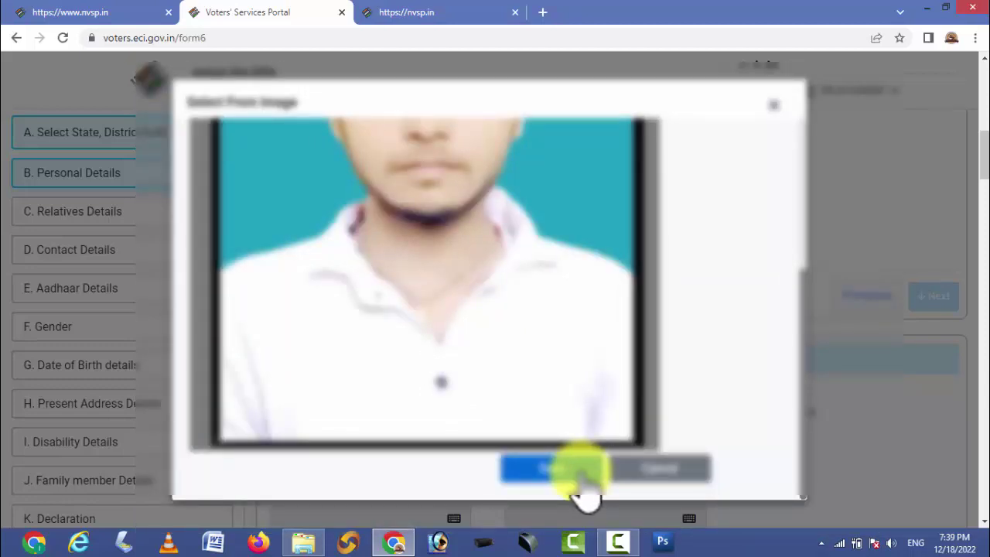
click(574, 473)
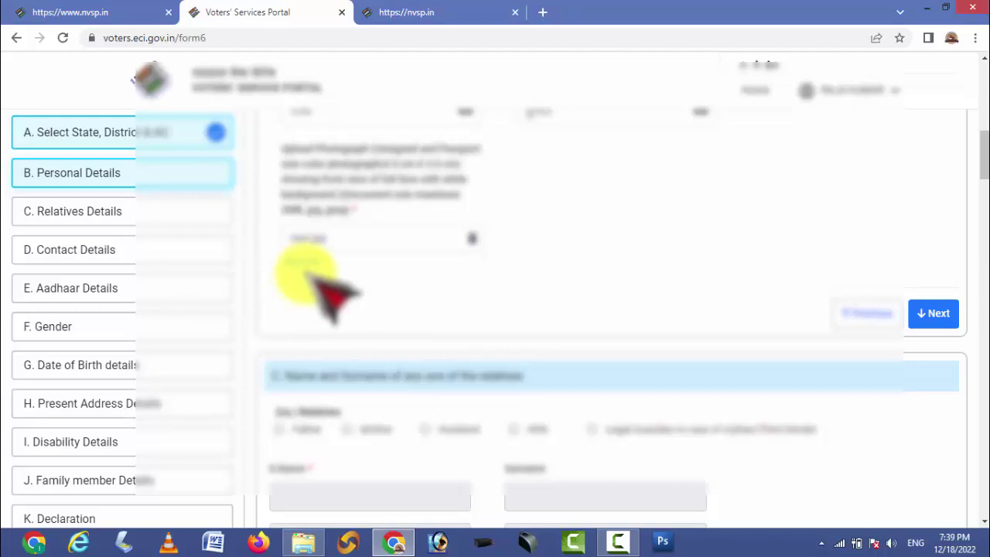
click(935, 314)
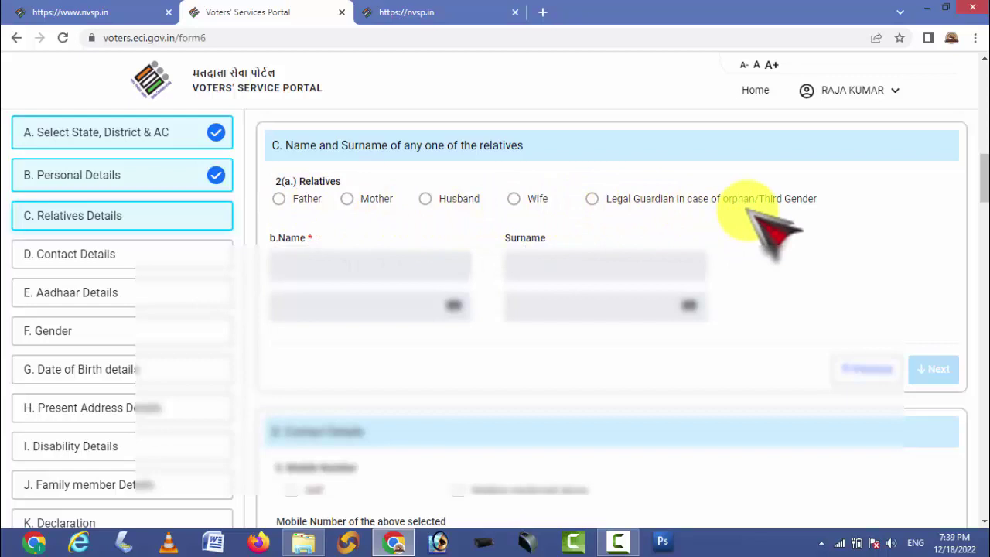
Choose Father as the relative, enter the father's name and surname, and continue to Contact Details.
click(279, 199)
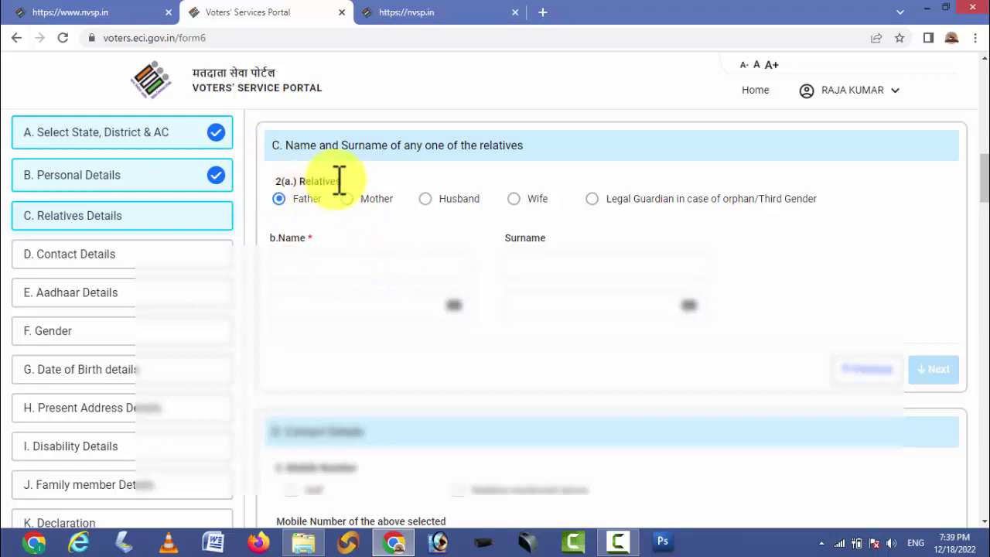
click(322, 261)
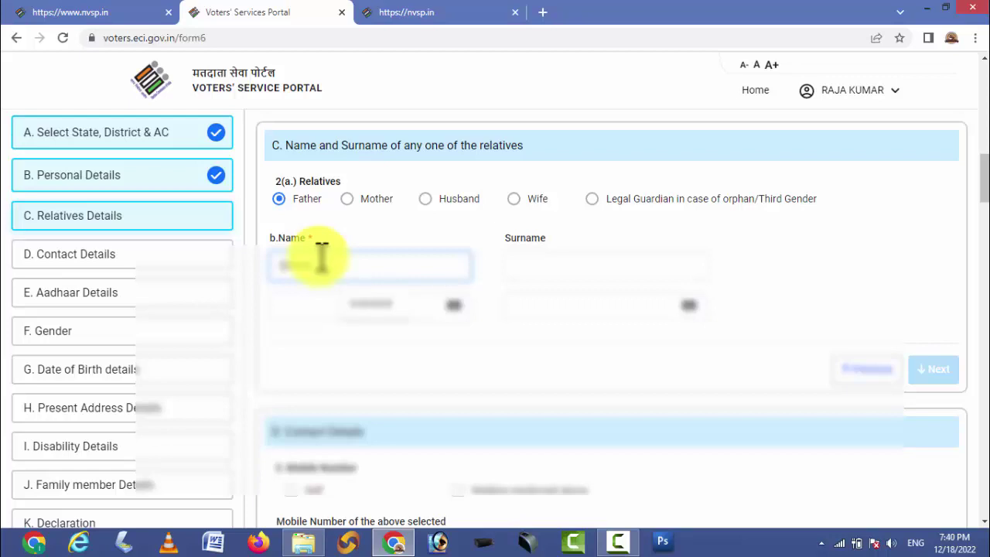
key(Tab)
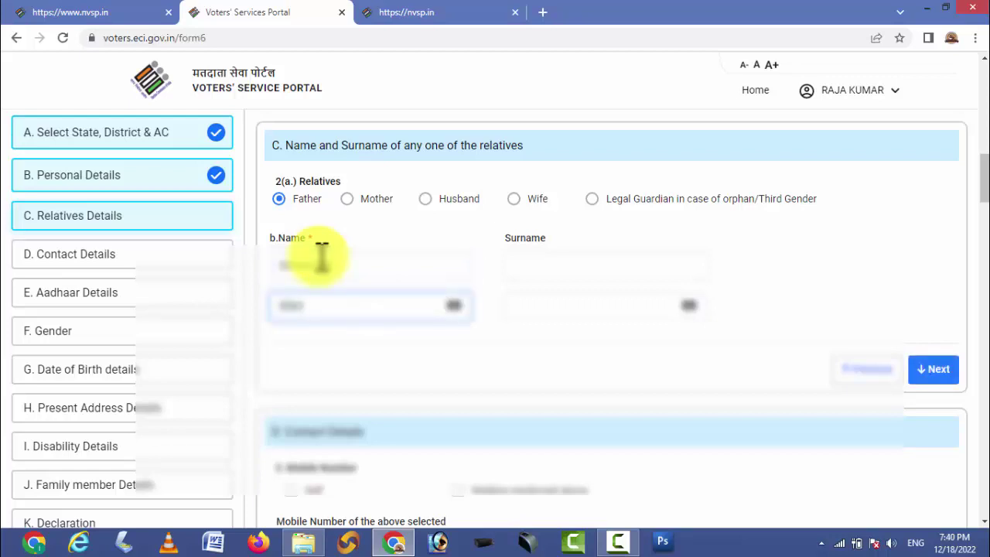
click(572, 274)
text(S)
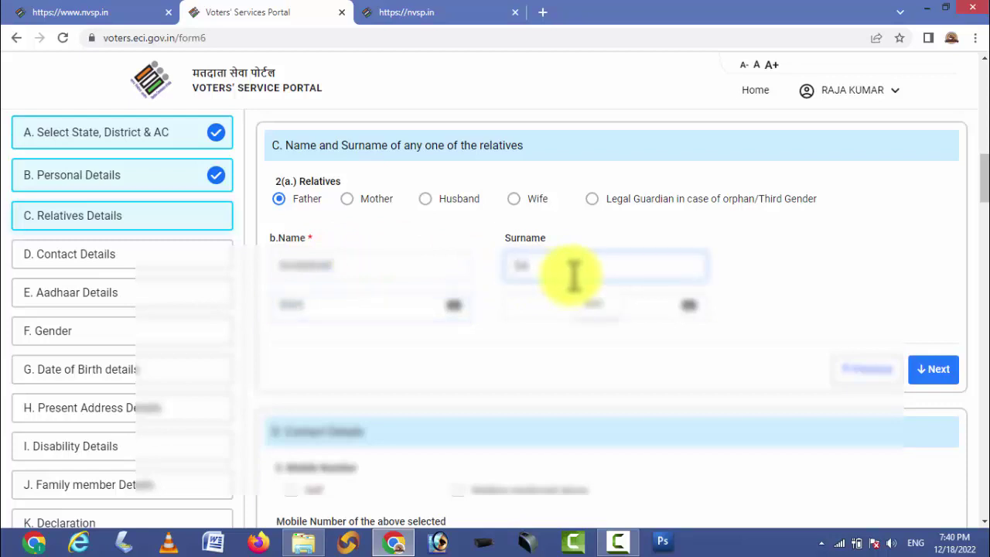
click(872, 260)
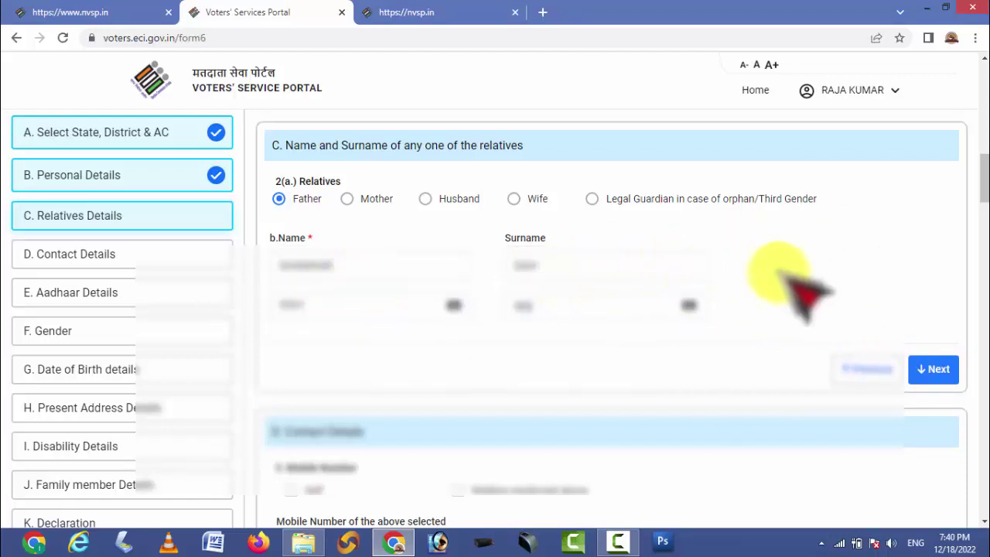
click(938, 370)
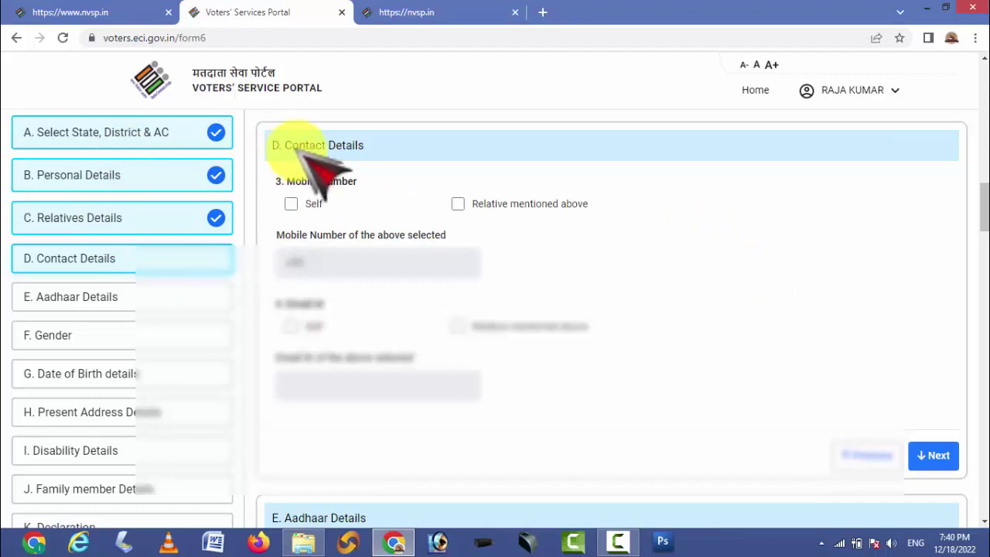
Mark the mobile number as Self, enter the applicant's mobile number, skip the email ID, and continue to Aadhaar Details.
click(291, 204)
click(360, 259)
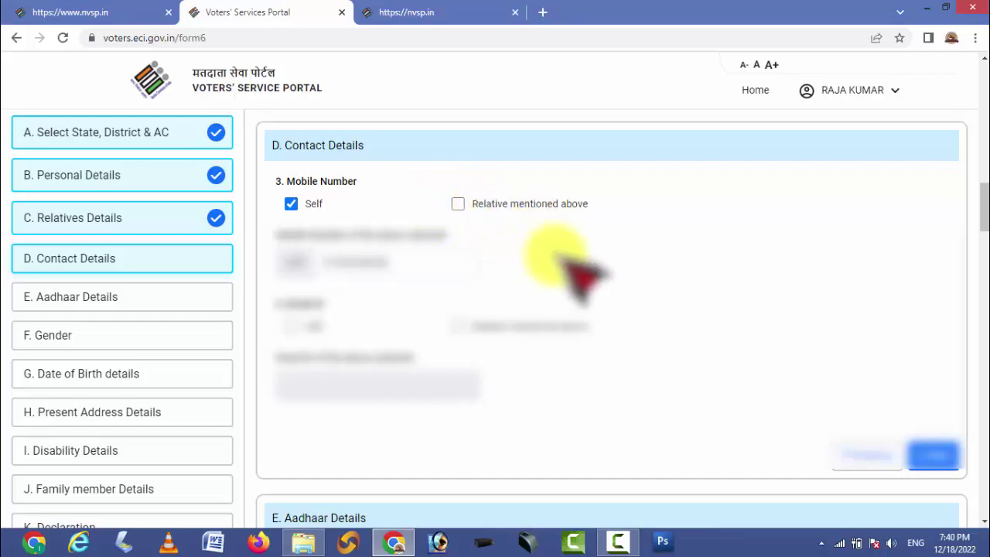
scroll(586, 276, down, 1)
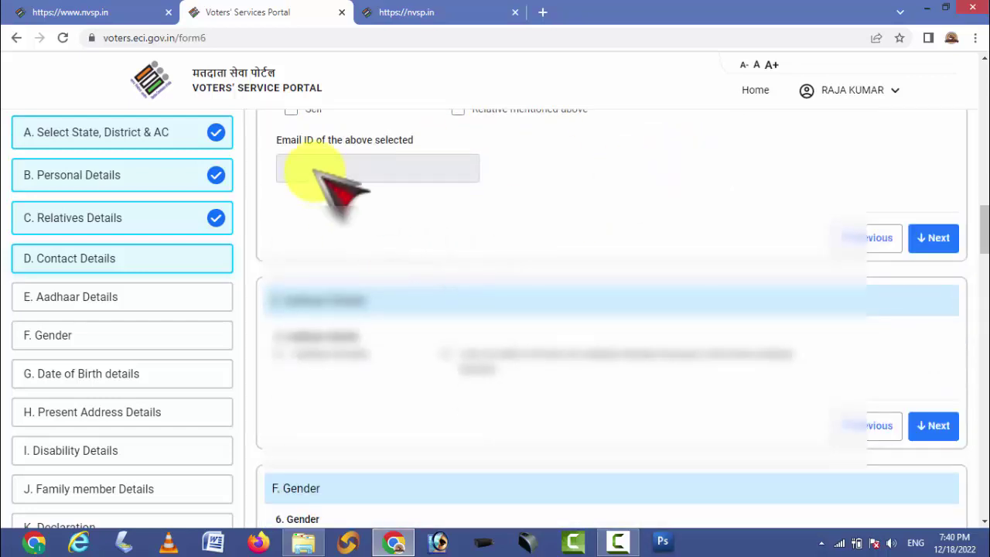
click(943, 240)
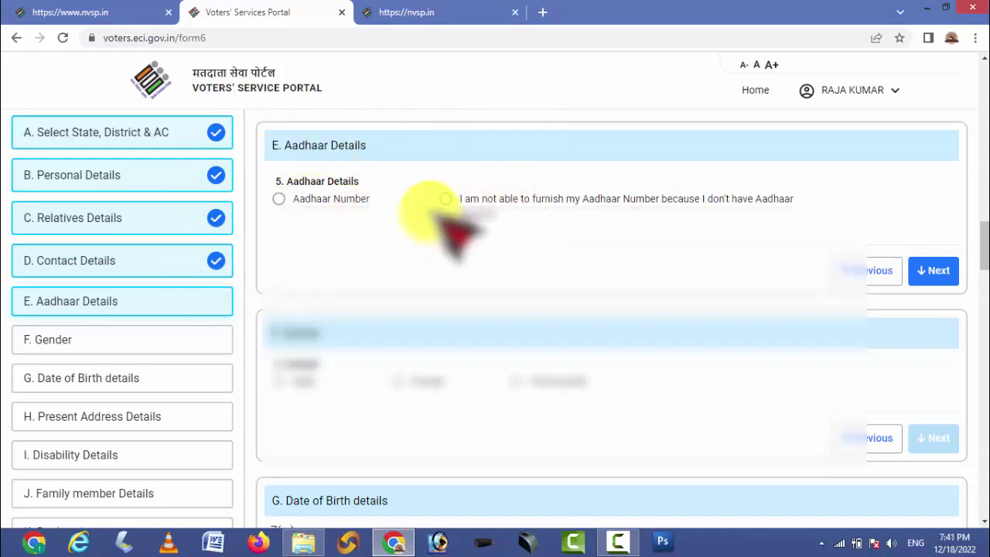
Choose the Aadhaar Number option and enter the applicant's Aadhaar number, then set the gender to Male and continue to Date of Birth details.
click(279, 199)
click(380, 280)
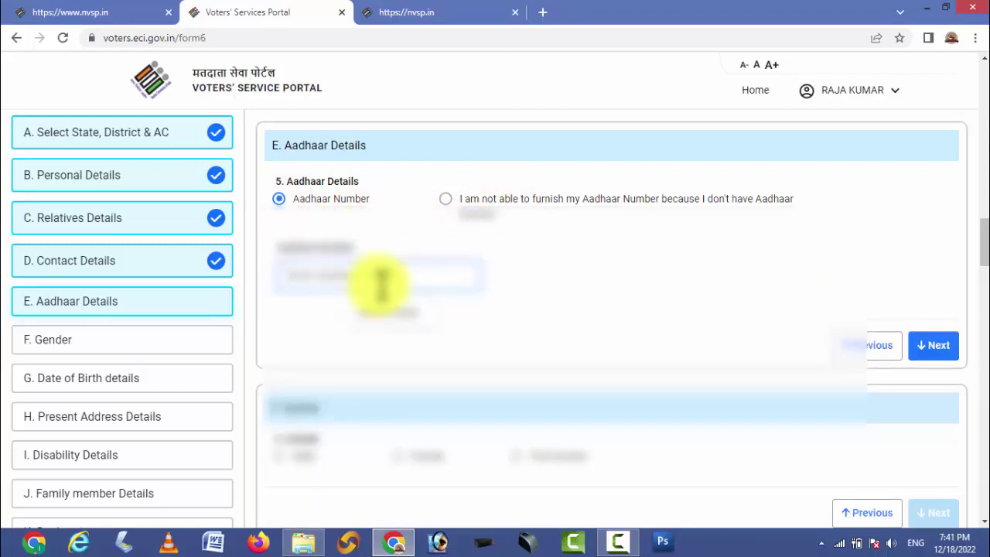
text(123456789012)
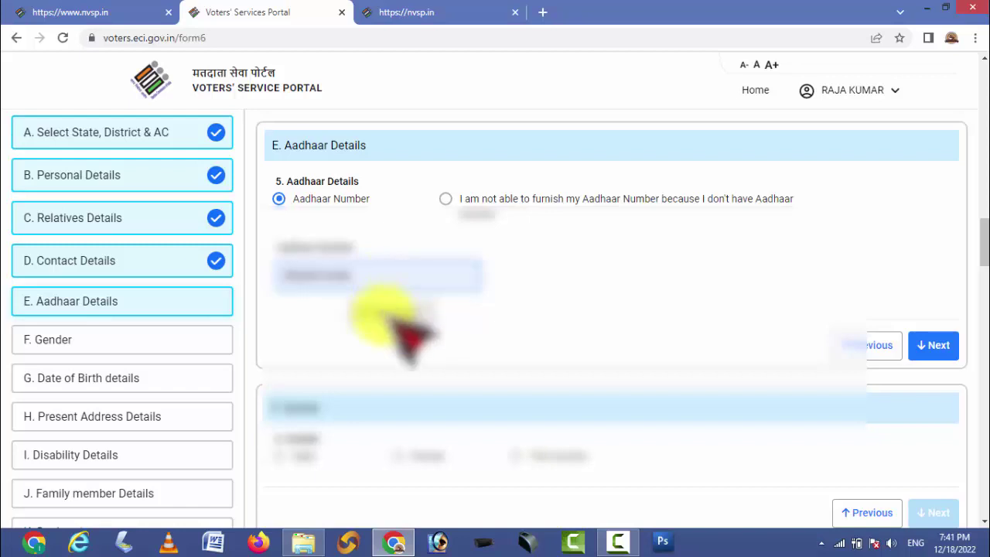
click(937, 345)
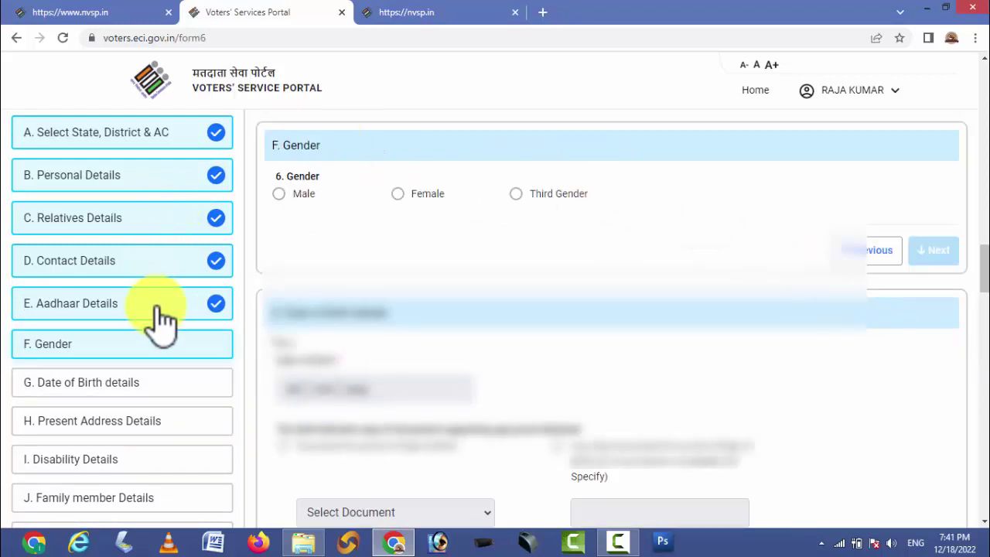
click(278, 194)
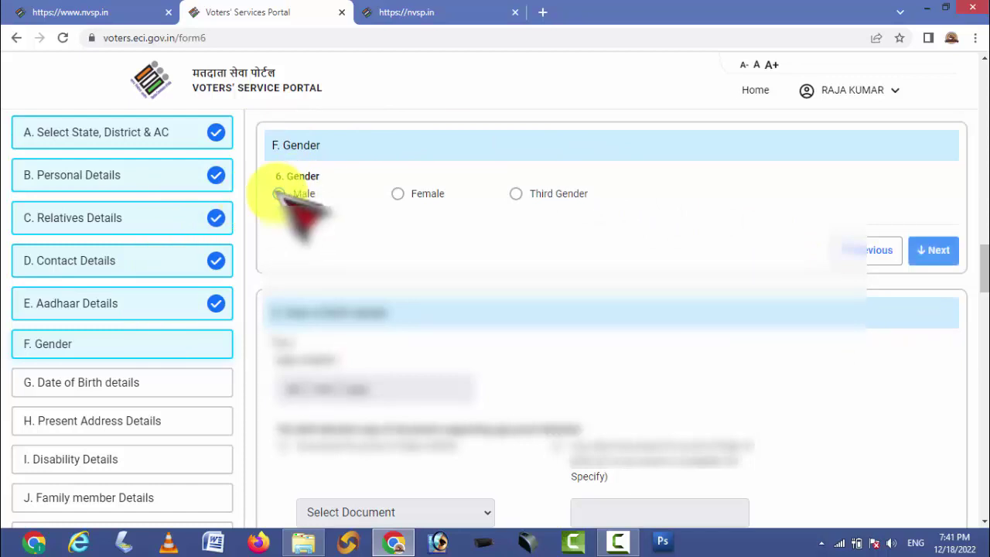
click(955, 259)
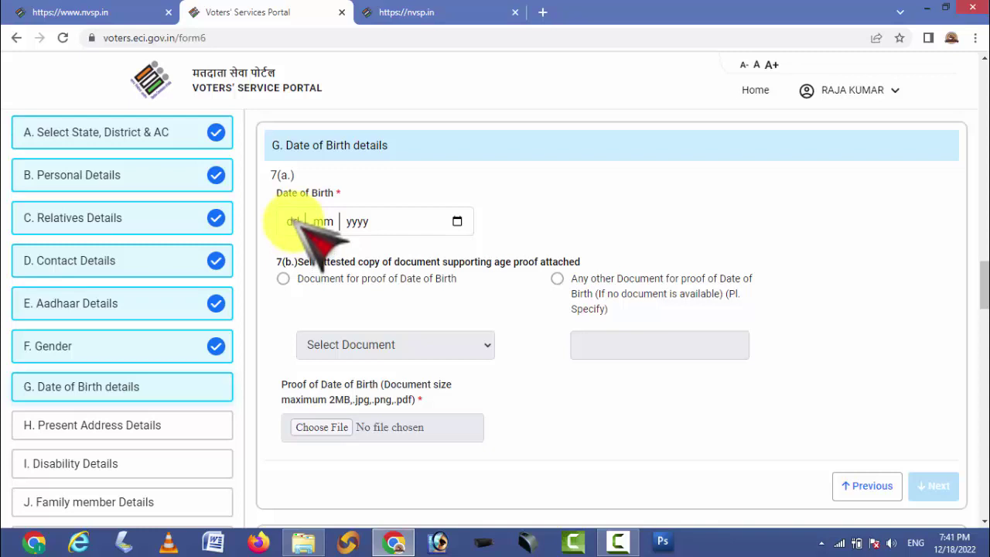
Set the applicant's date of birth by picking its year, month and day in the calendar.
click(295, 222)
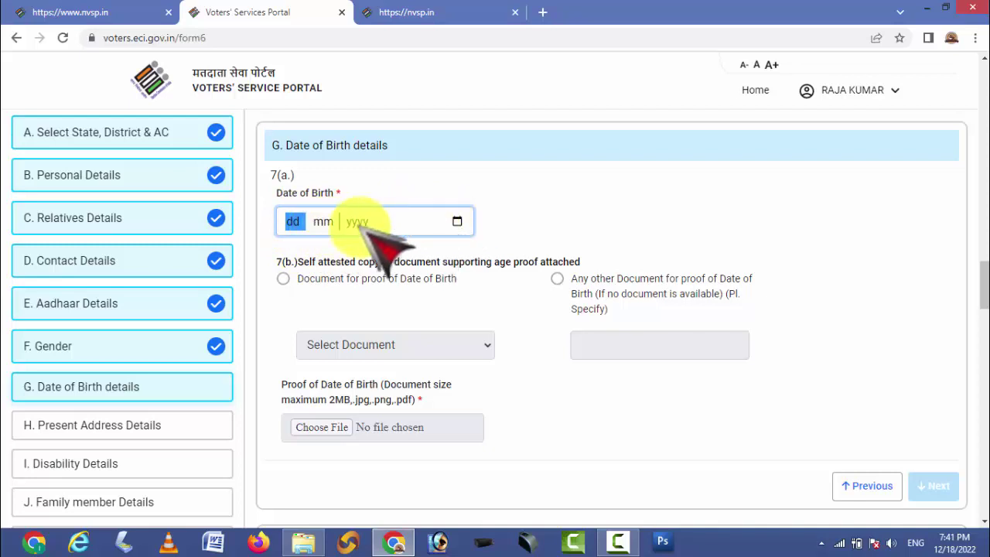
click(457, 221)
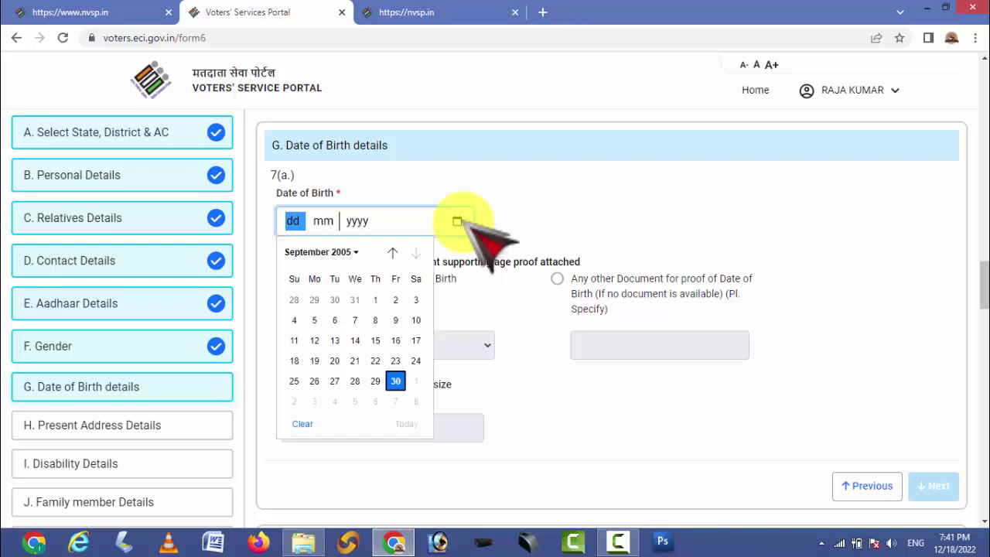
click(346, 252)
scroll(338, 286, up, 2)
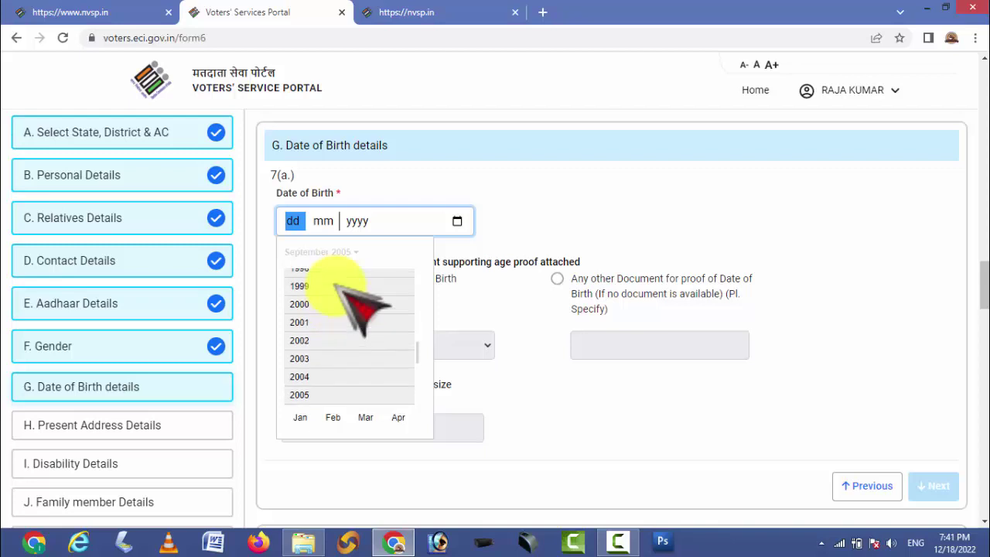
click(299, 285)
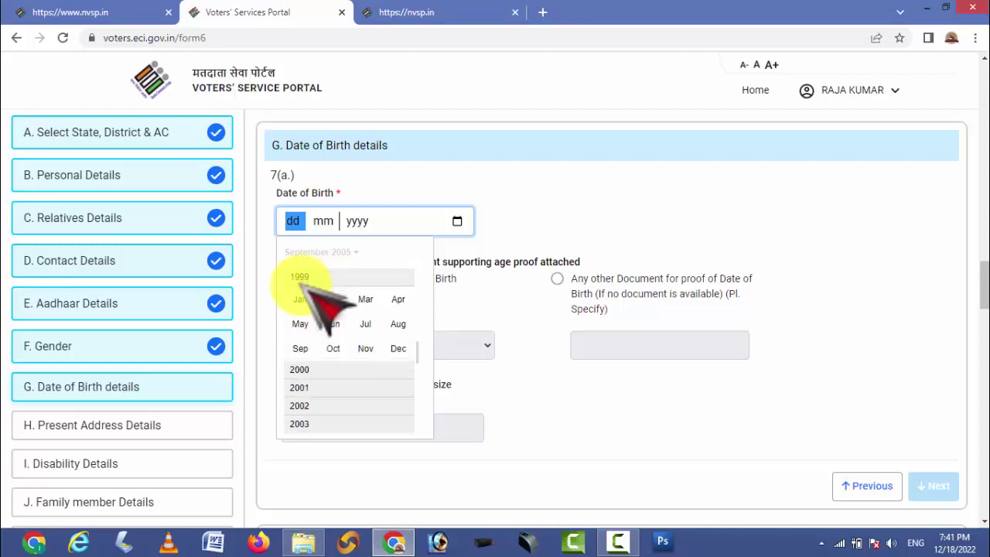
click(302, 299)
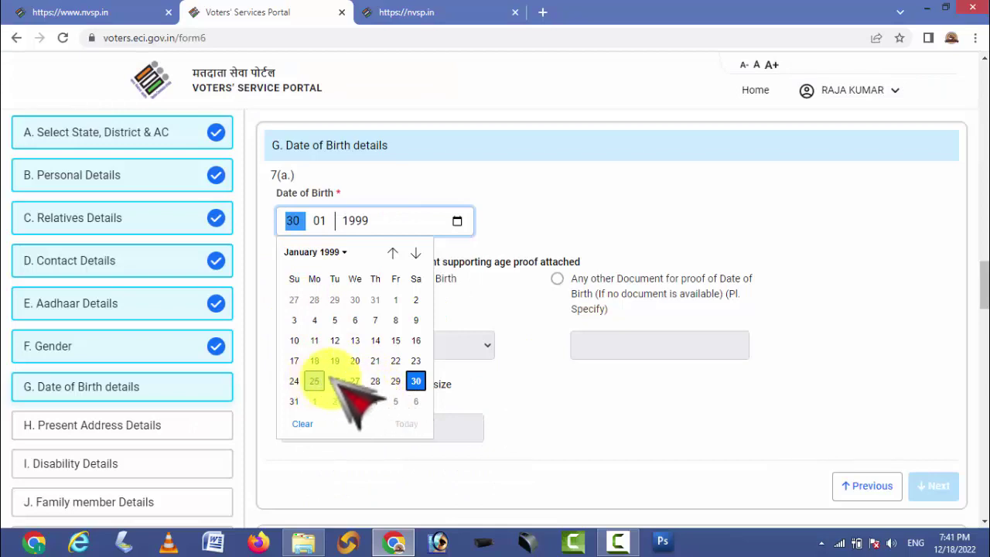
click(415, 361)
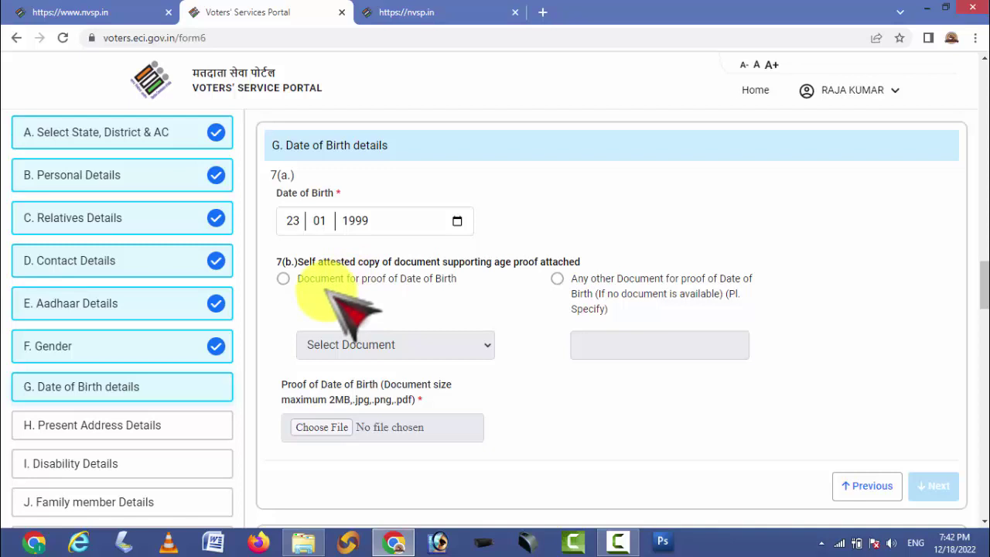
Choose the document option for proof of date of birth and set its type to Aadhaar Card.
click(283, 279)
click(421, 348)
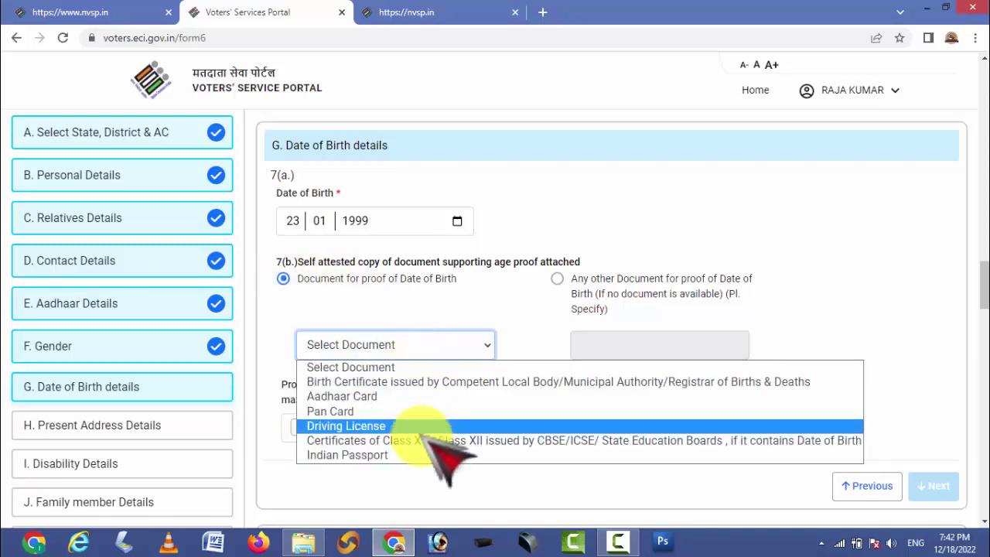
click(439, 395)
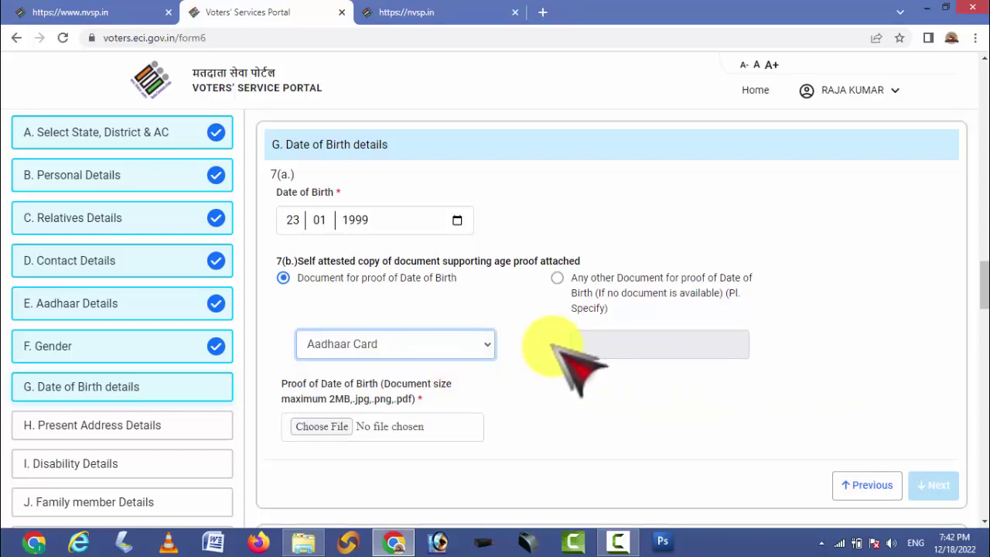
Upload the applicant's Aadhaar PDF from the Desktop as proof of date of birth and continue to Present Address Details.
scroll(534, 344, down, 1)
click(332, 354)
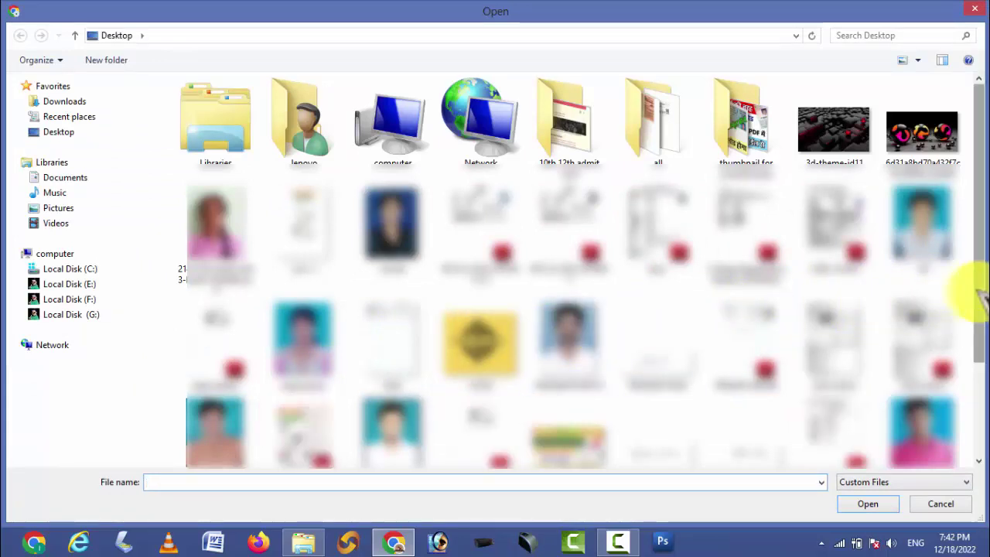
scroll(976, 332, down, 3)
click(320, 350)
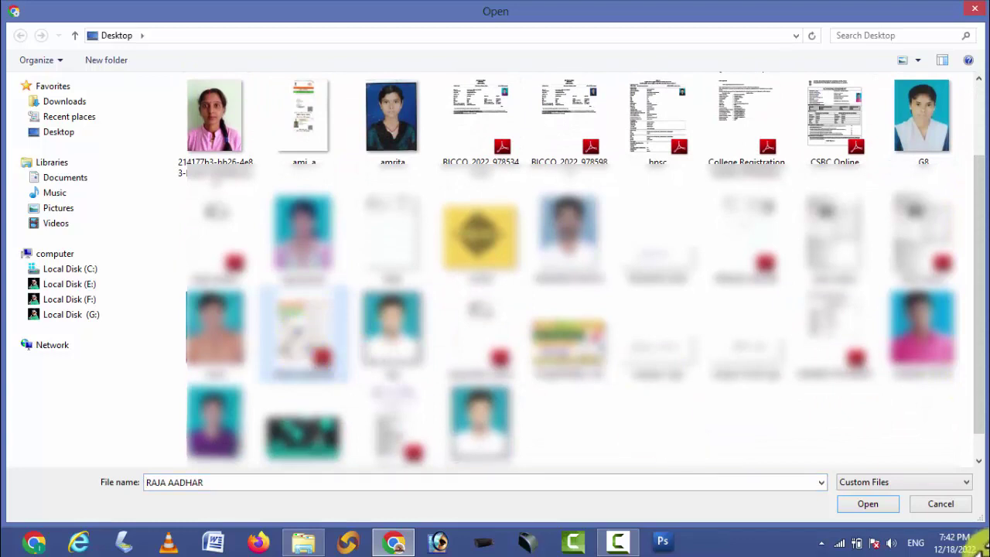
click(860, 503)
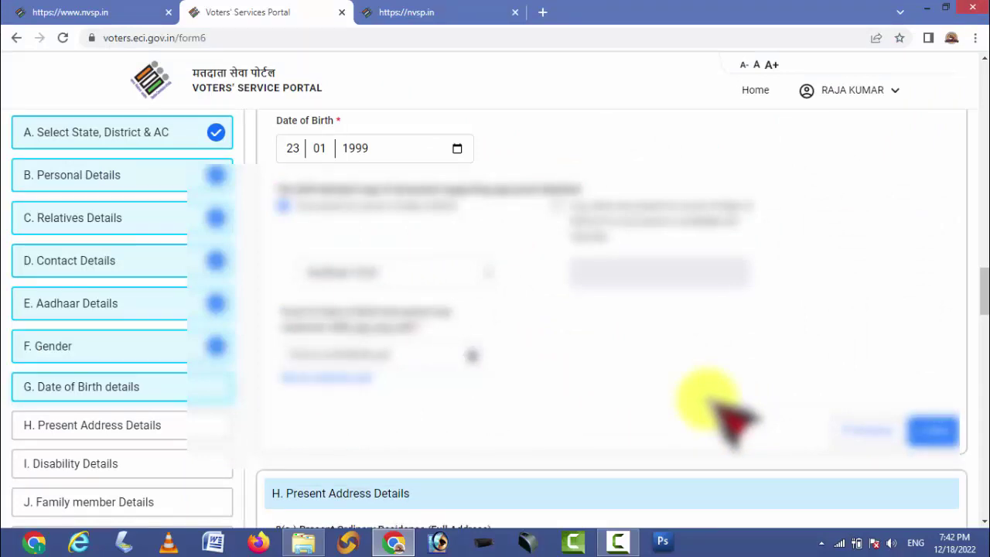
scroll(808, 388, down, 2)
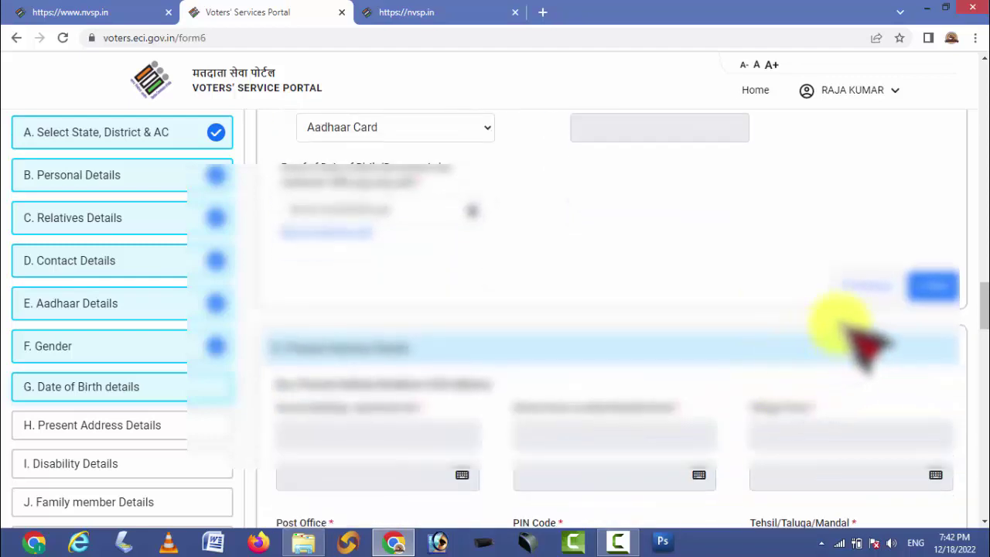
click(936, 287)
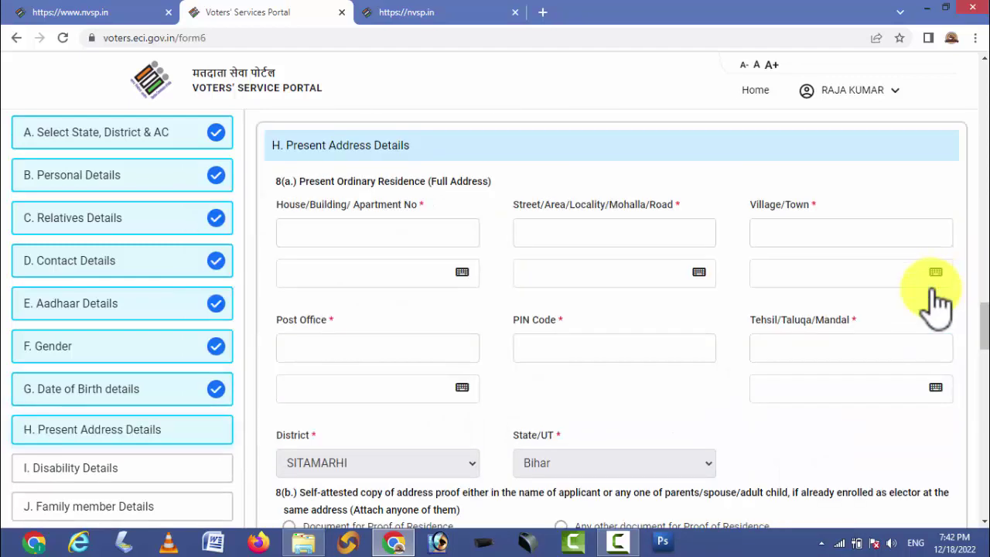
Fill in the applicant's house number, street or locality, and village or town in the present address.
click(388, 236)
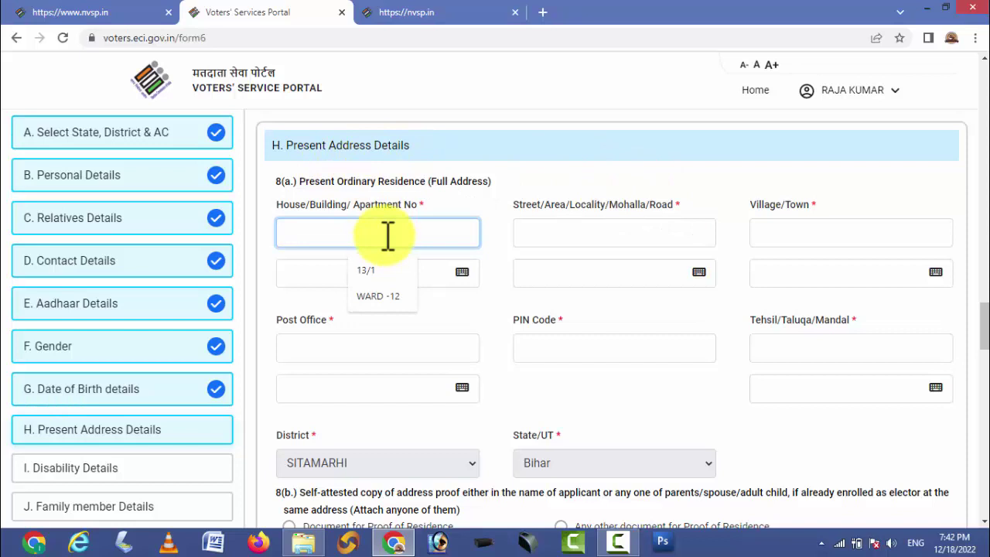
click(387, 297)
click(618, 236)
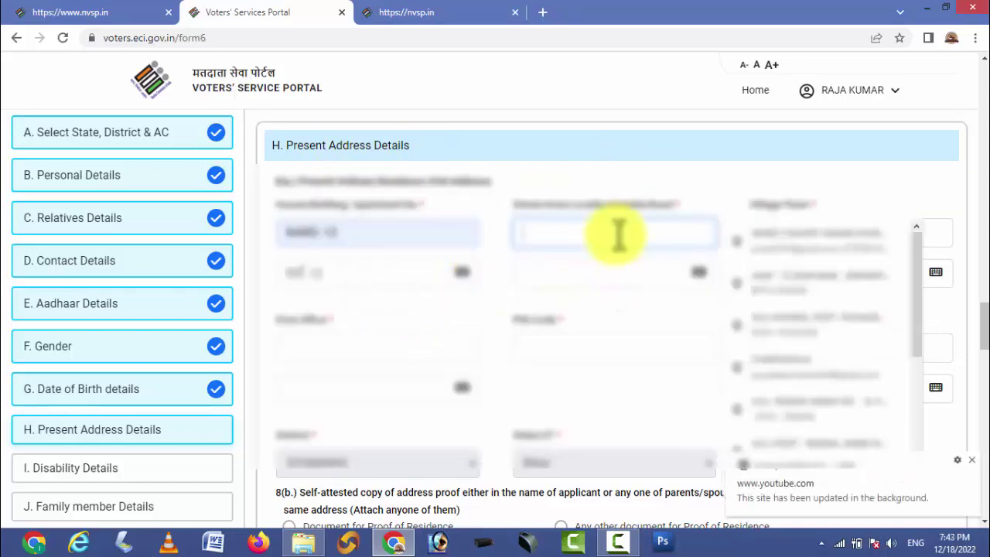
text(vill)
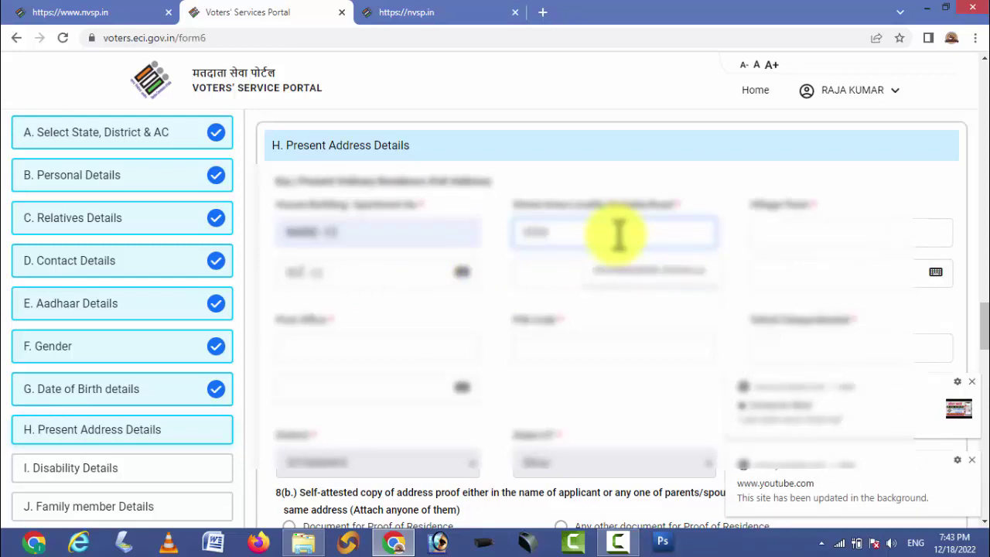
click(645, 270)
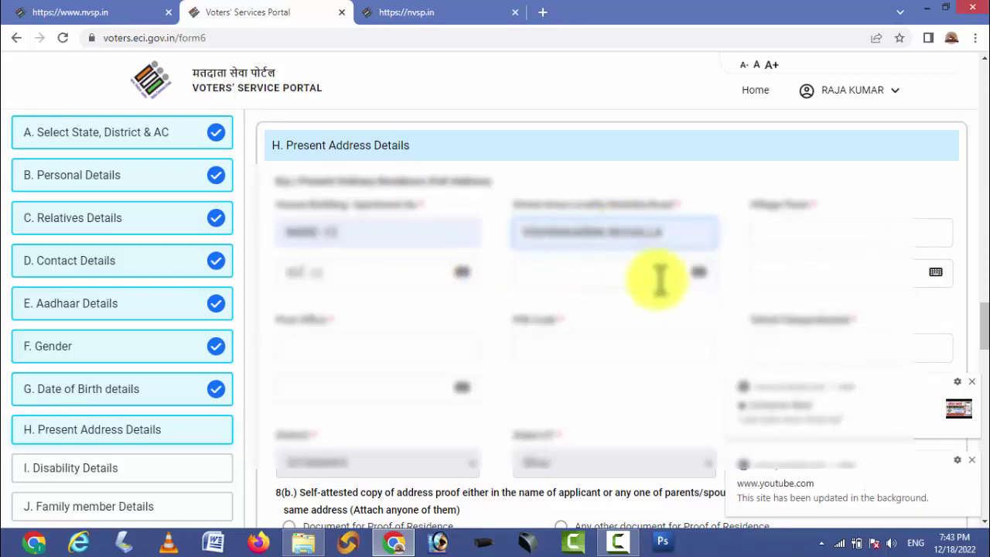
click(818, 224)
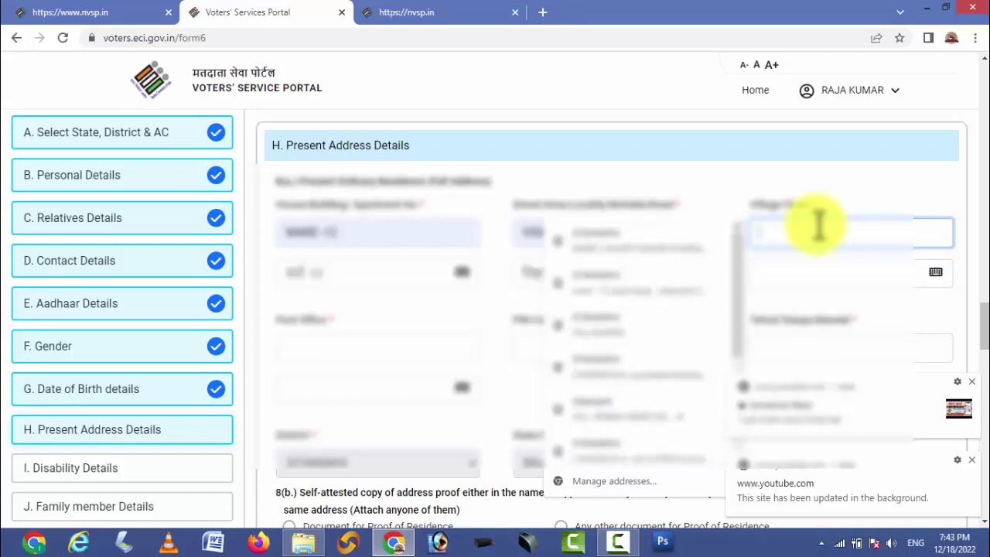
text(chak)
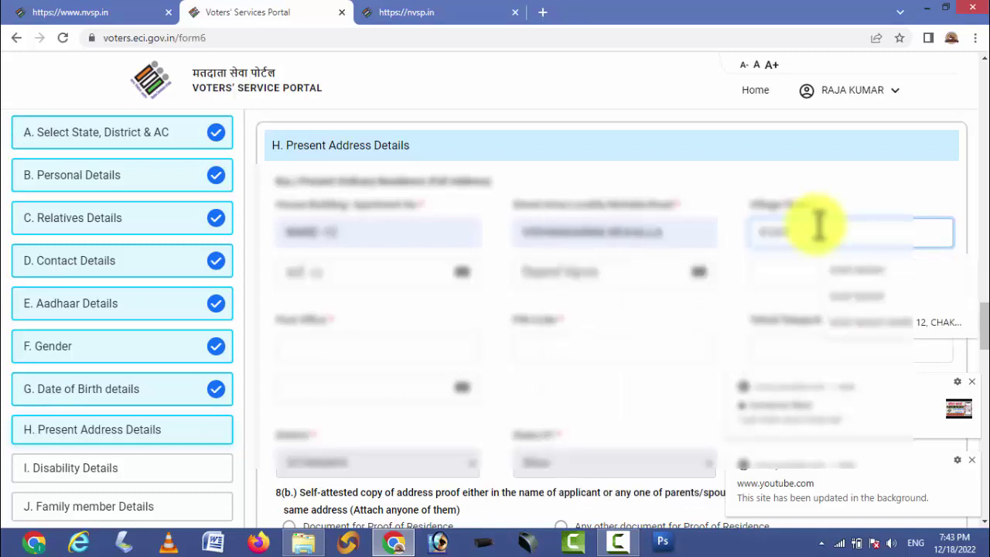
click(870, 269)
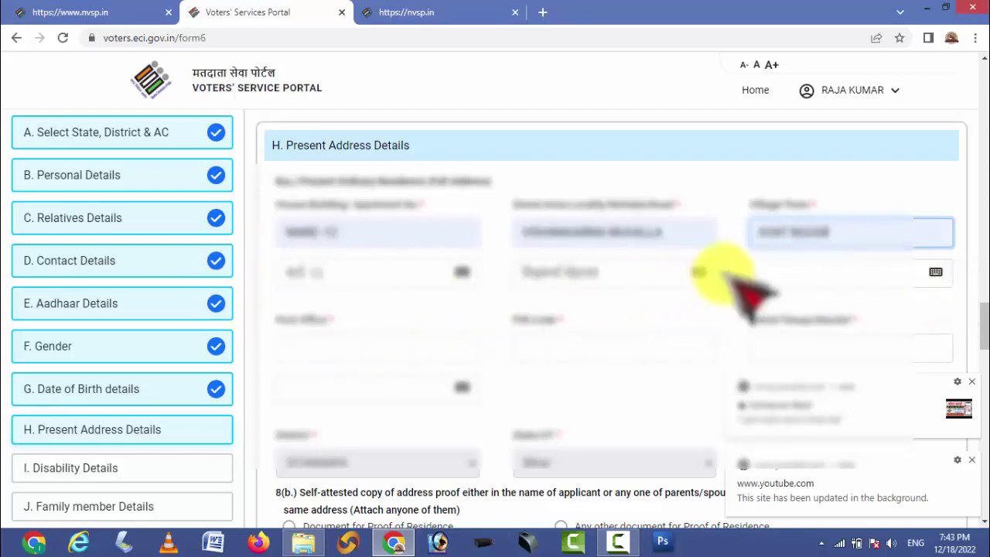
Correct the Hindi spelling of the village or town name and close the on-screen Hindi keyboard.
key(Tab)
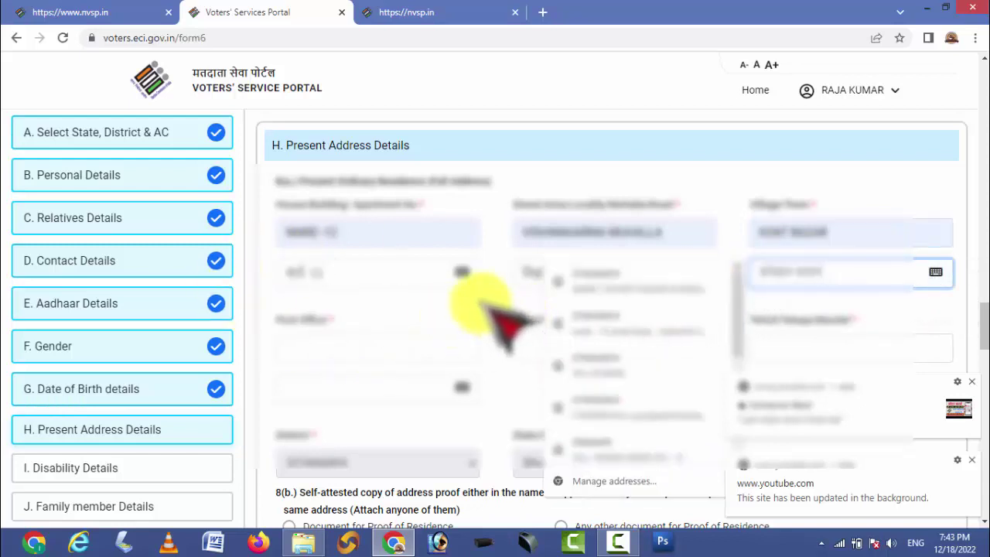
click(342, 278)
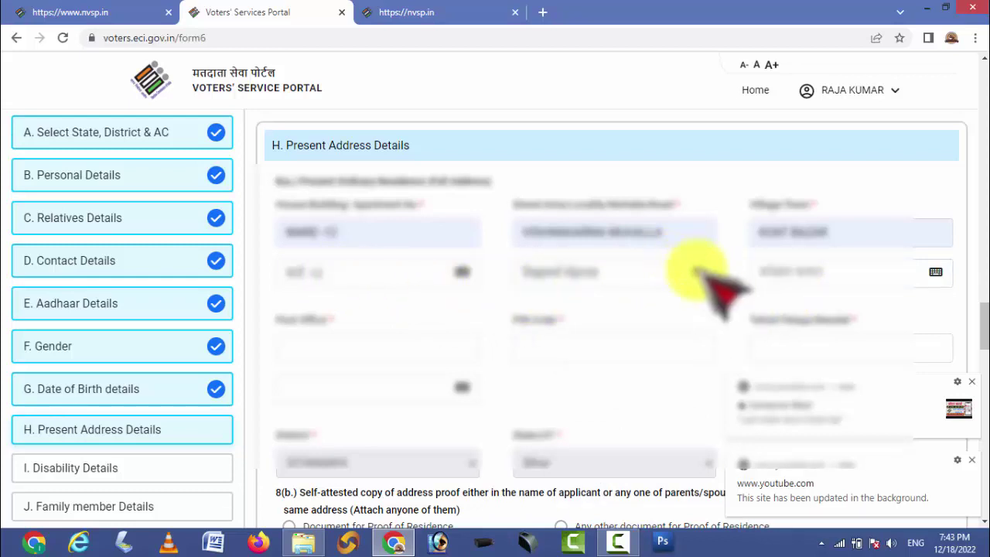
click(936, 274)
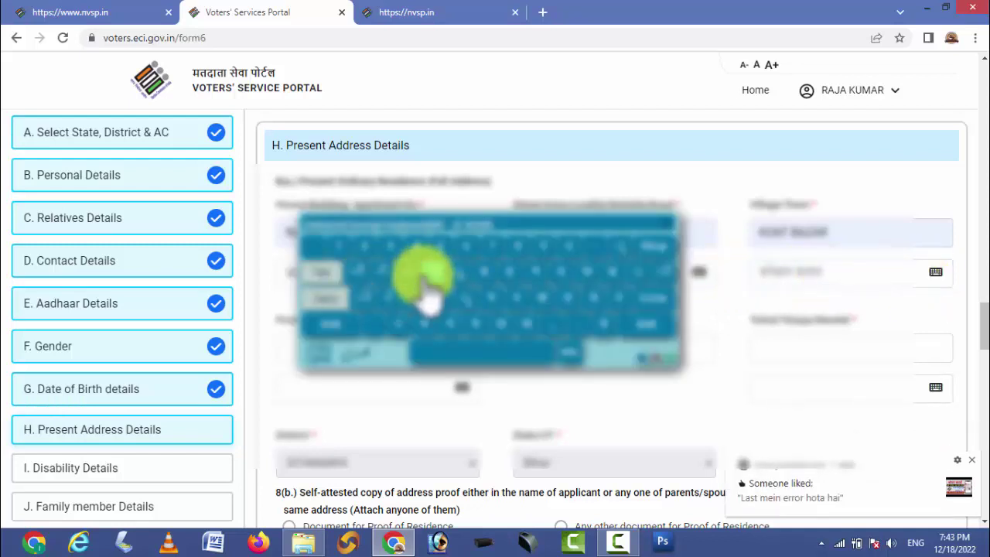
click(787, 272)
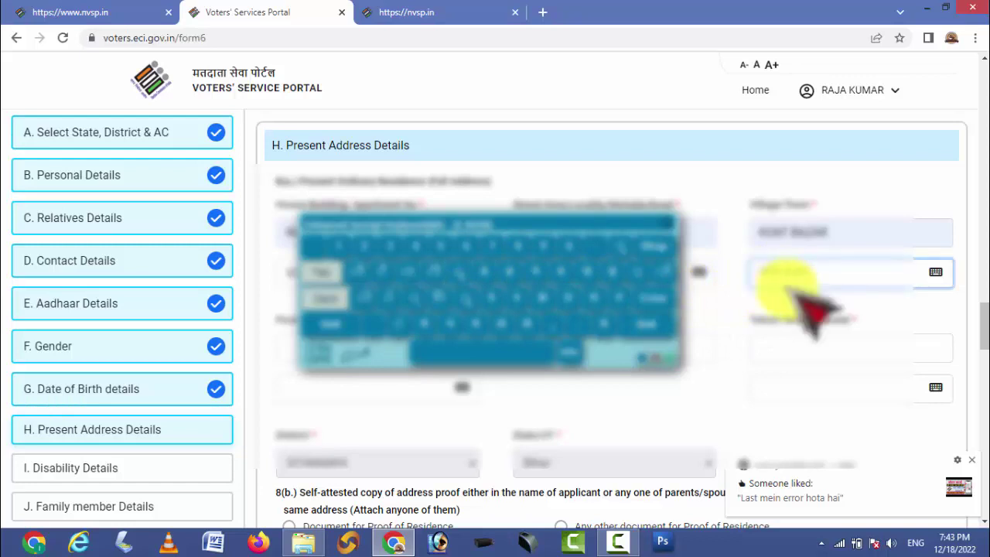
click(664, 225)
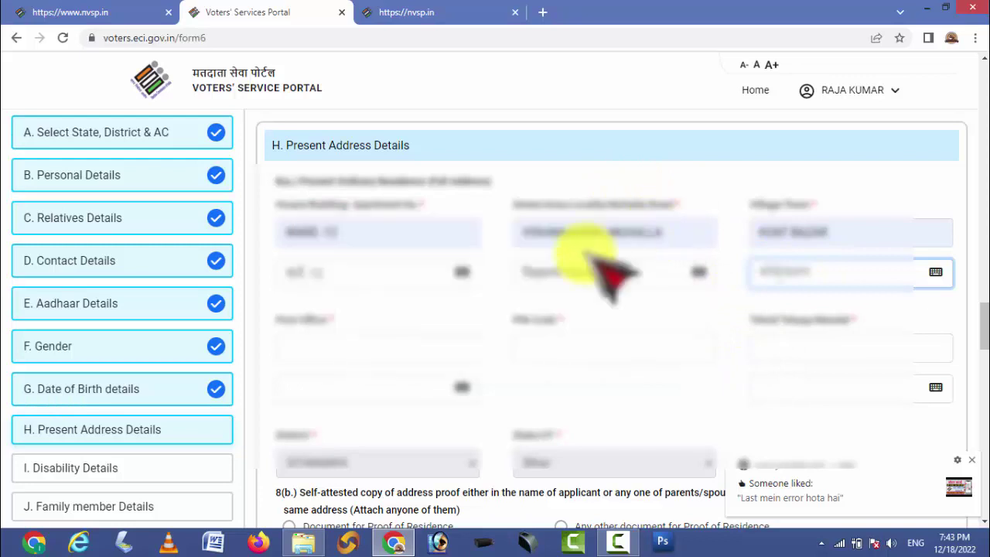
Fill in the applicant's post office, postal PIN code and tehsil, and correct the Hindi spelling of the post office.
click(364, 347)
click(585, 356)
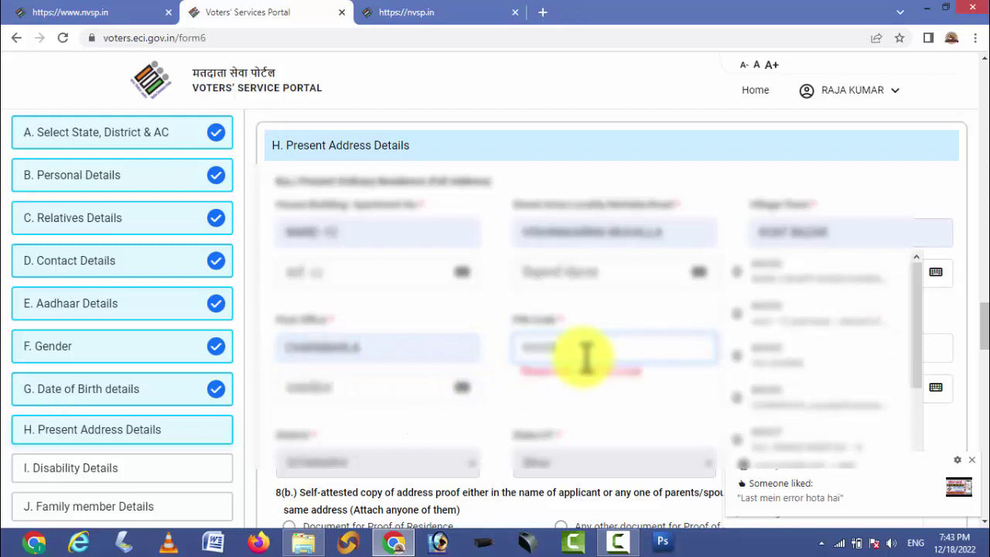
text(1)
click(588, 397)
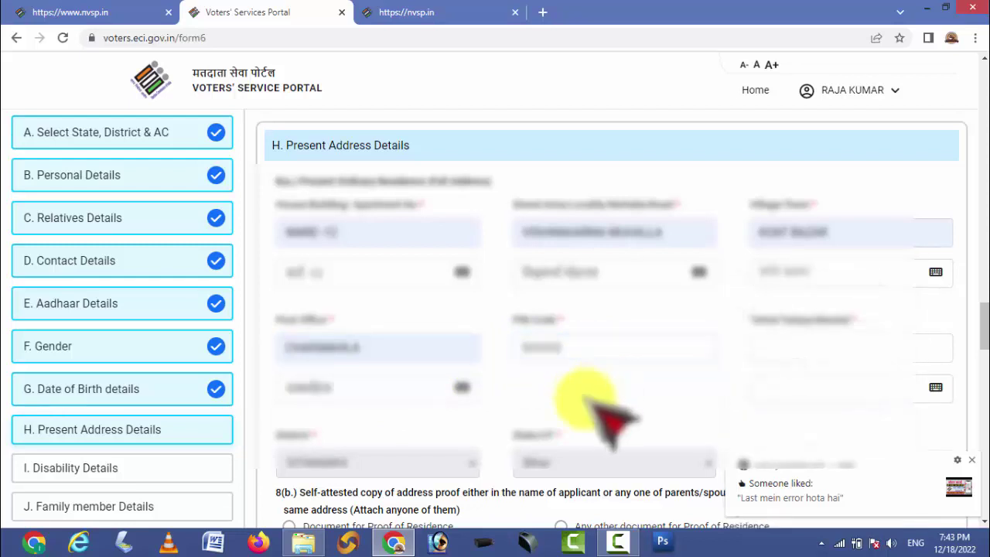
click(809, 349)
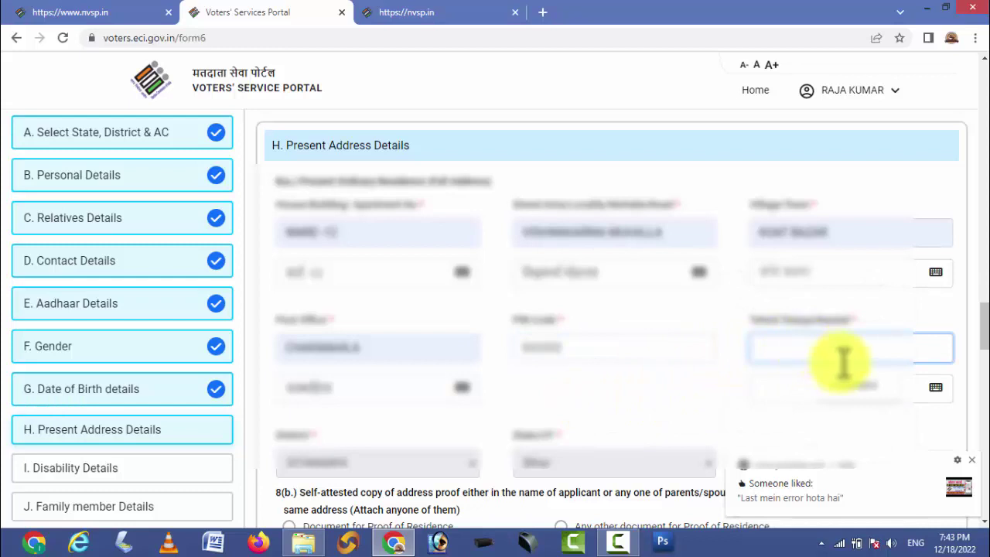
click(889, 391)
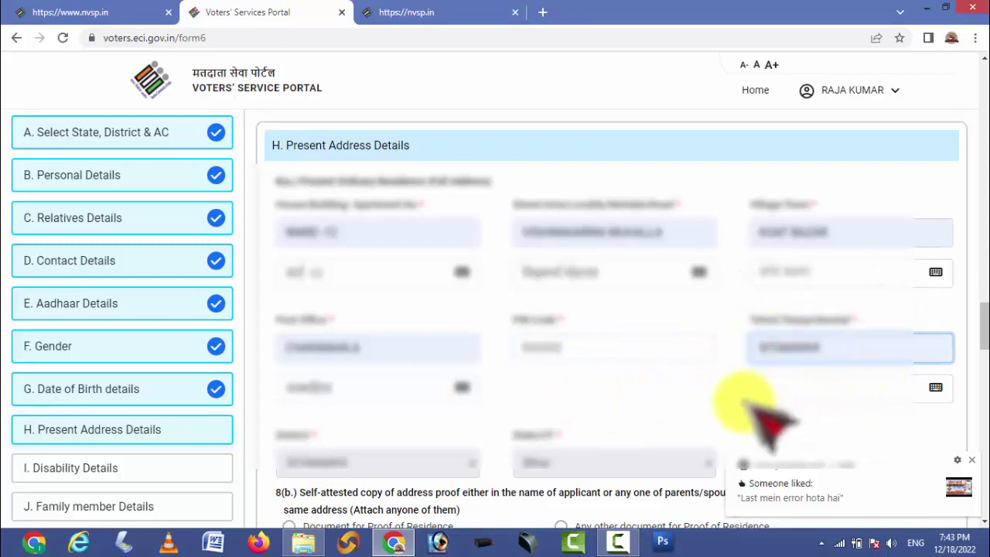
click(773, 390)
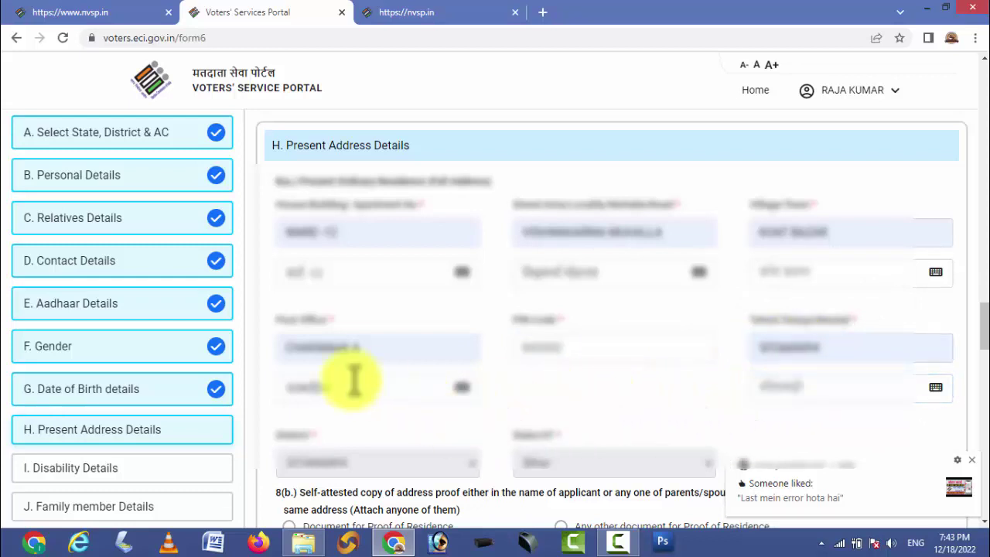
double_click(325, 389)
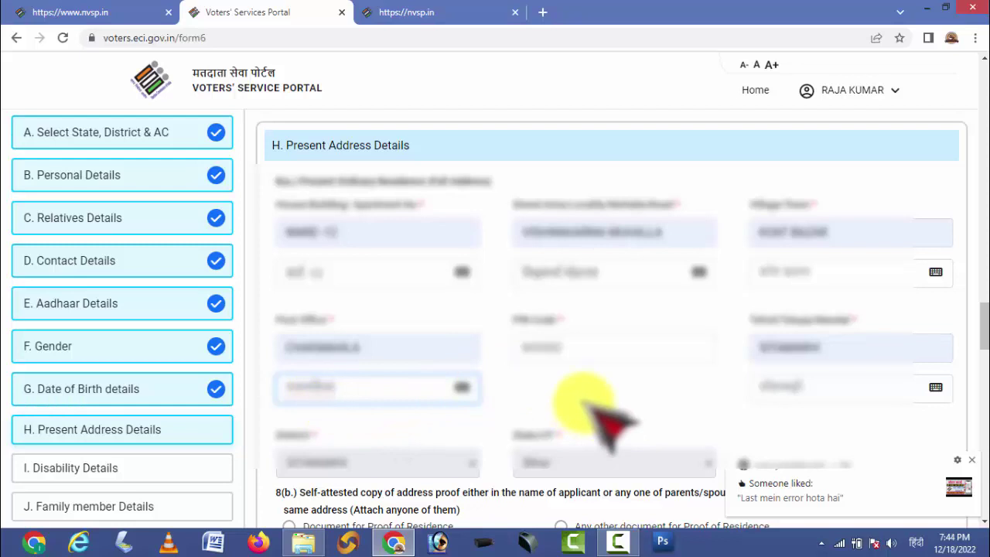
Choose to submit a listed document for proof of residence and set its type to Aadhaar Card.
scroll(613, 415, down, 3)
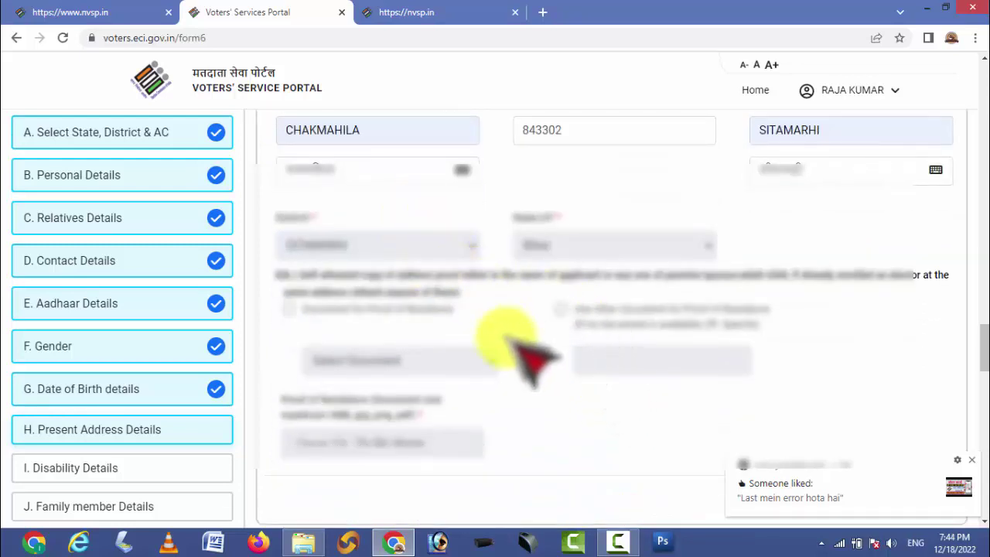
click(289, 310)
click(437, 361)
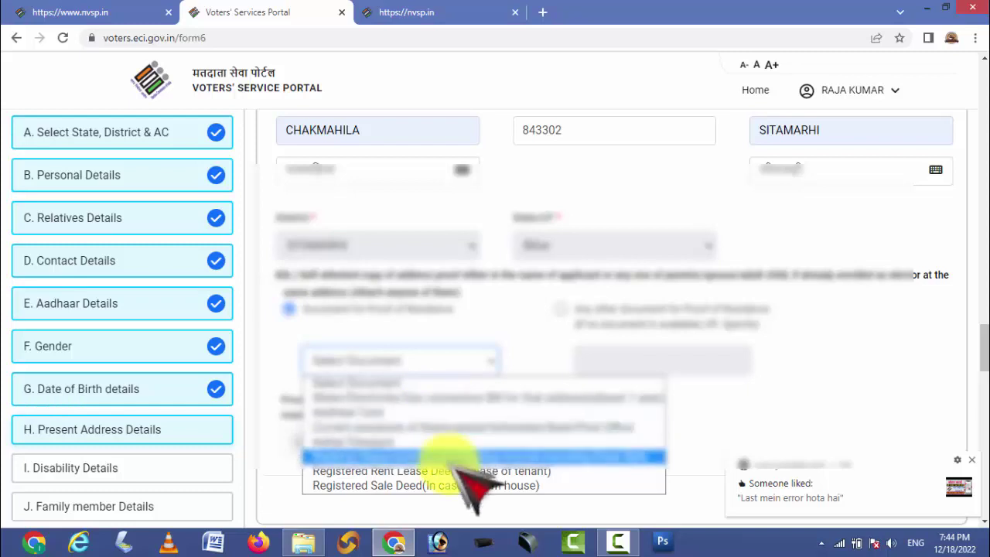
click(469, 413)
scroll(440, 429, down, 2)
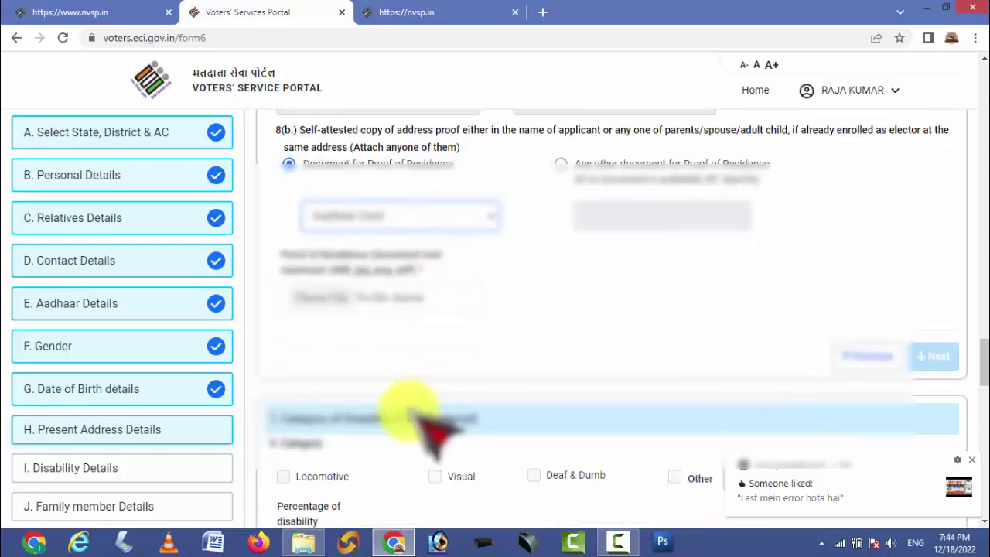
Upload the applicant's Aadhaar PDF from the Desktop as proof of residence and continue to the disability section.
click(302, 298)
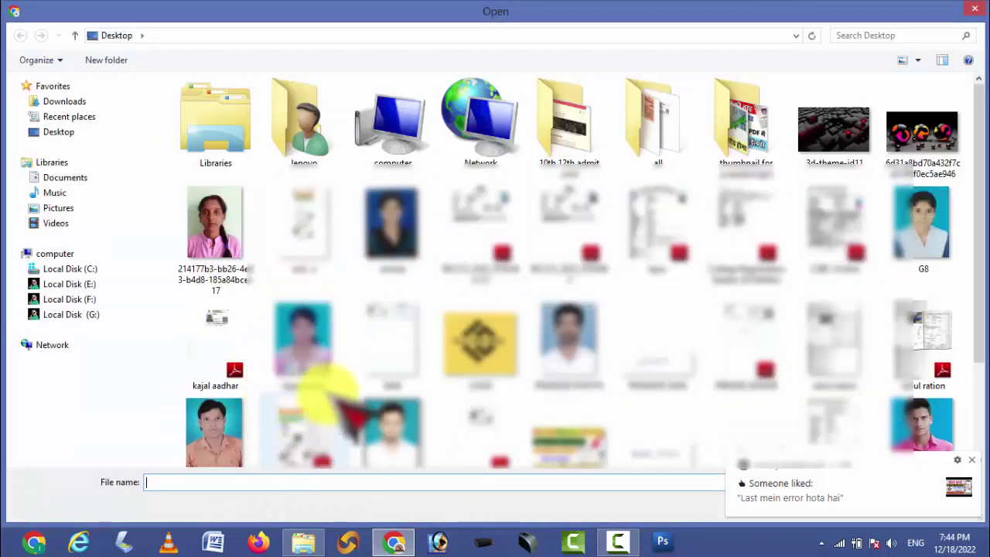
click(325, 423)
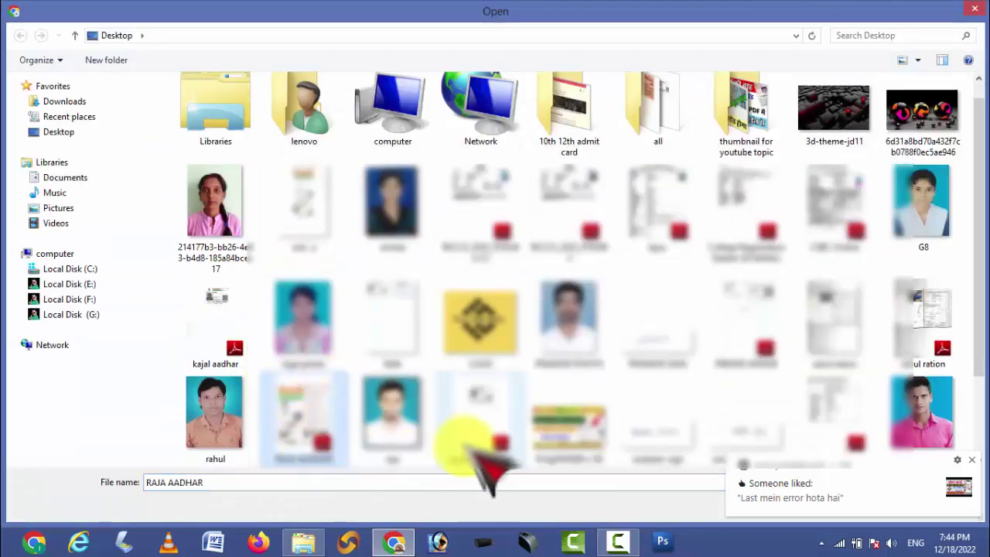
key(Return)
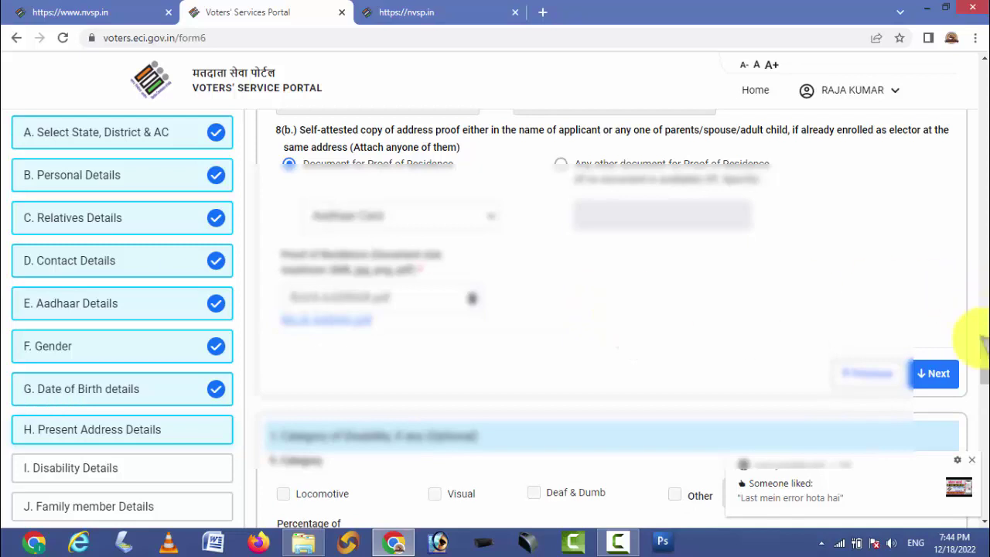
click(950, 380)
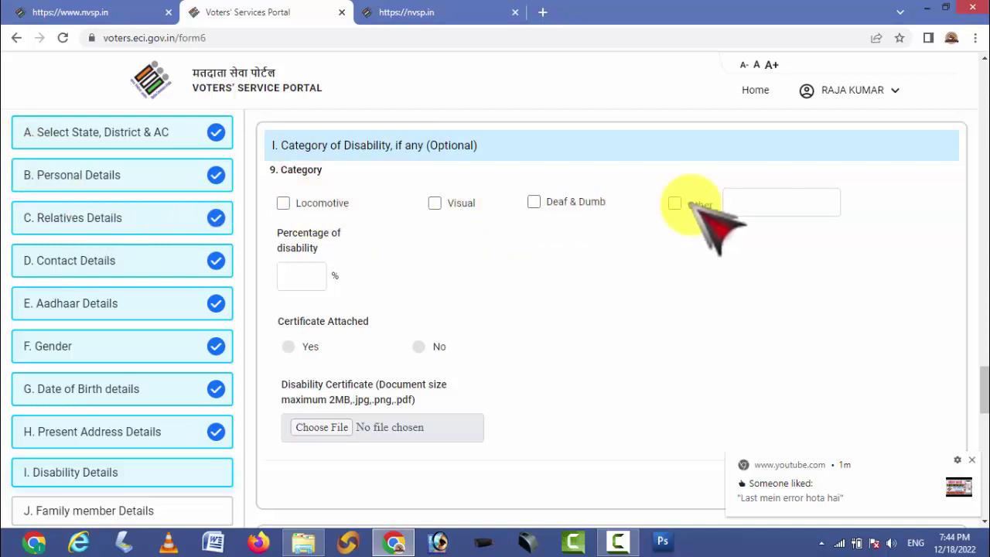
Skip the optional disability section and set the family member's relationship with the applicant to Mother.
scroll(399, 311, down, 3)
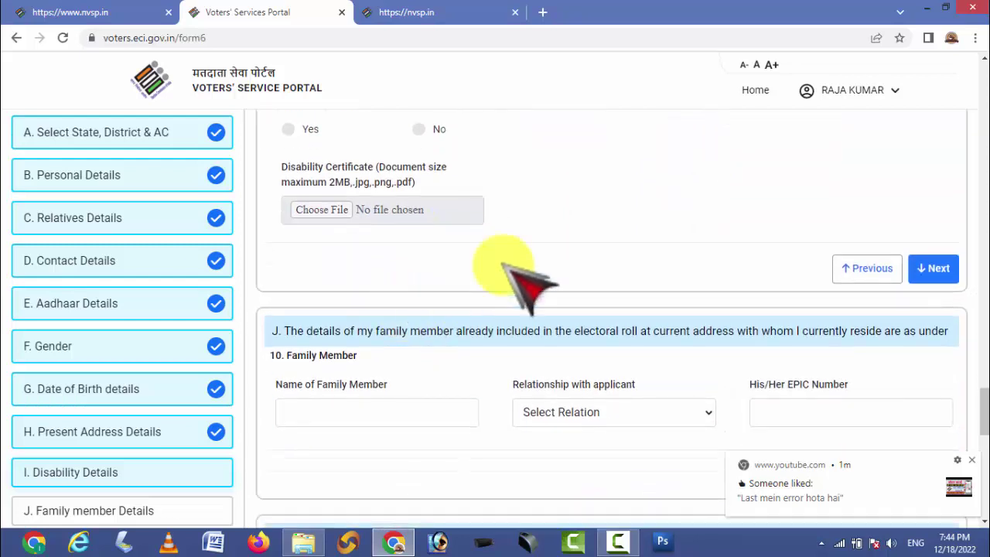
click(942, 276)
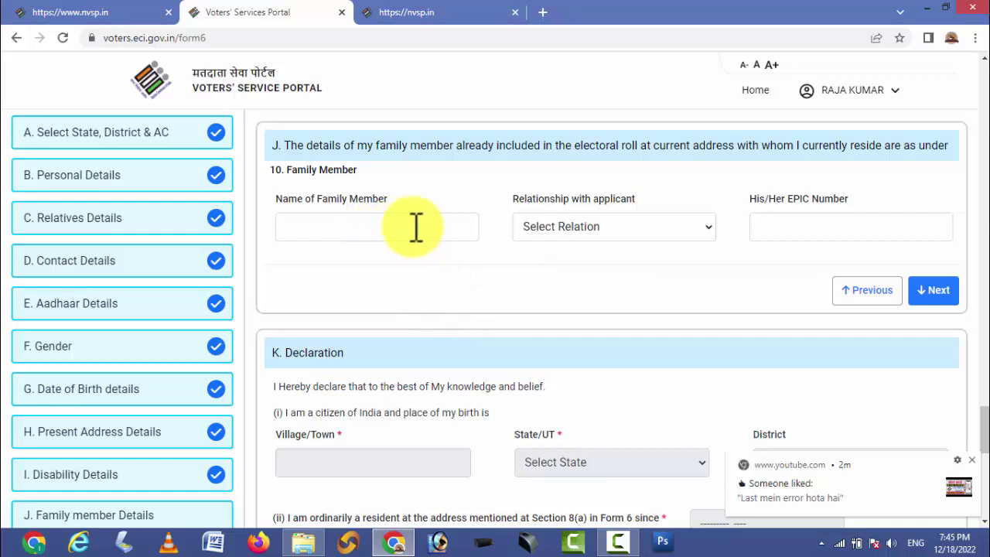
click(604, 218)
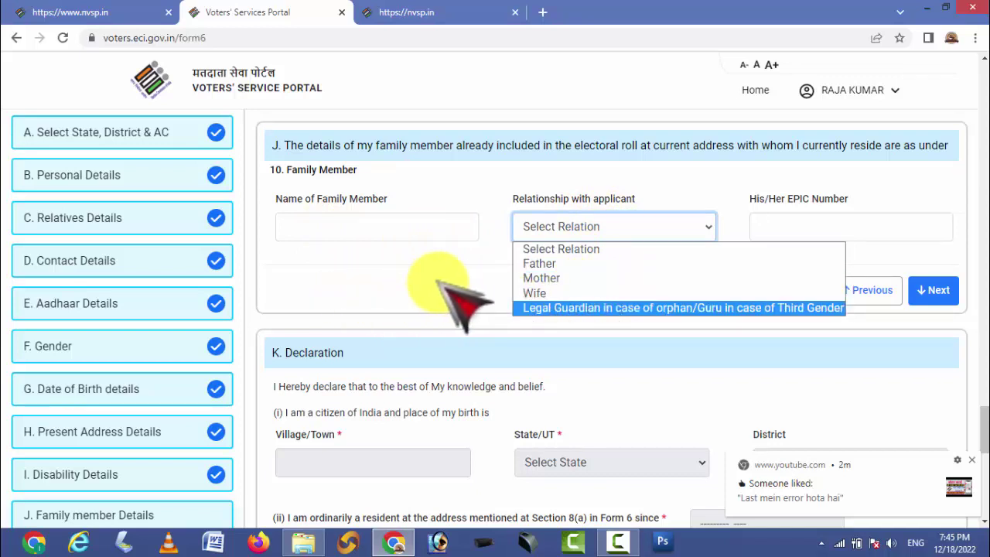
click(545, 277)
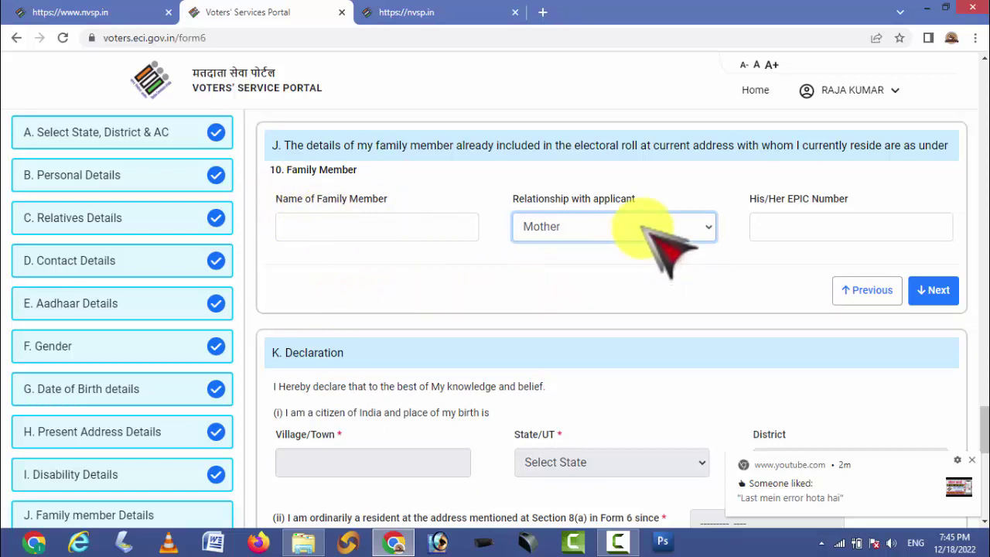
click(666, 232)
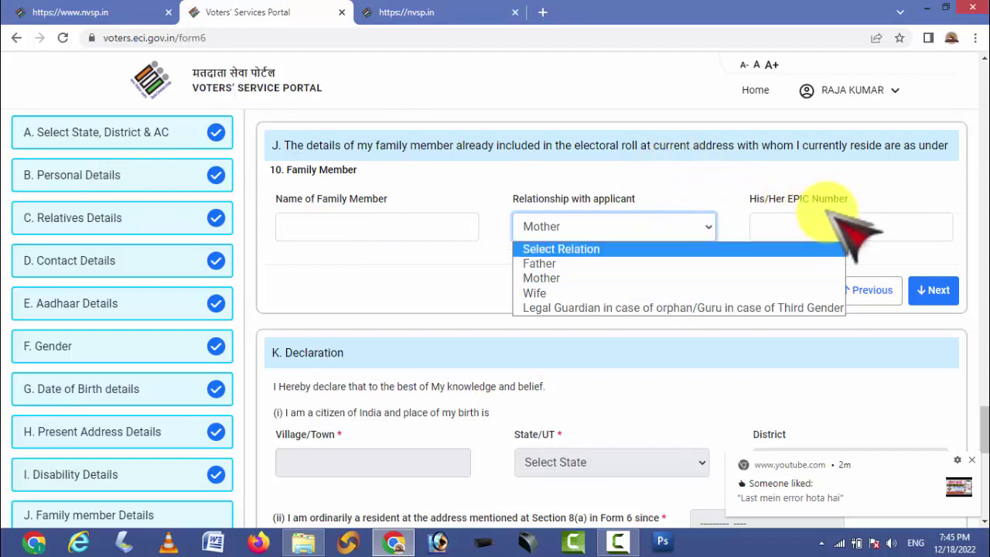
click(657, 278)
click(379, 216)
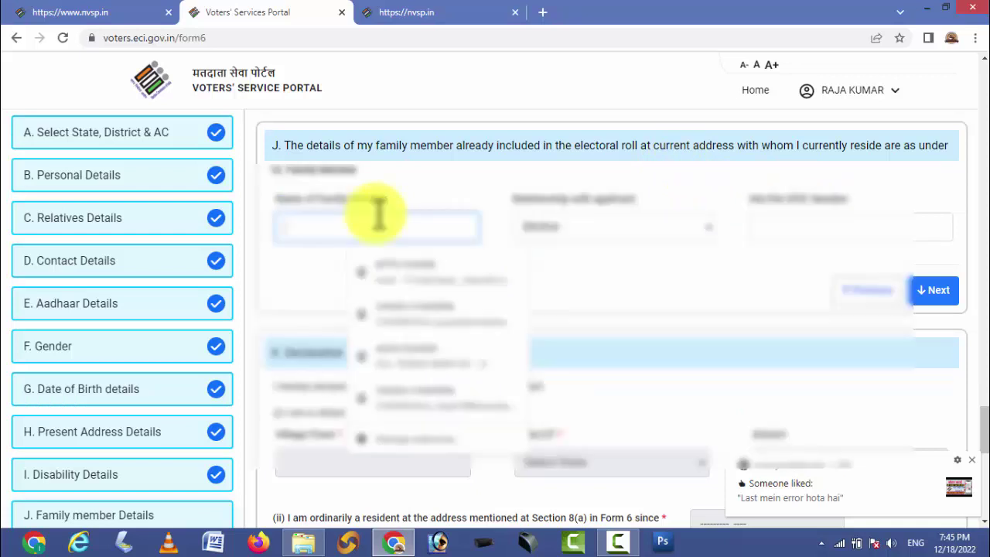
text(GO)
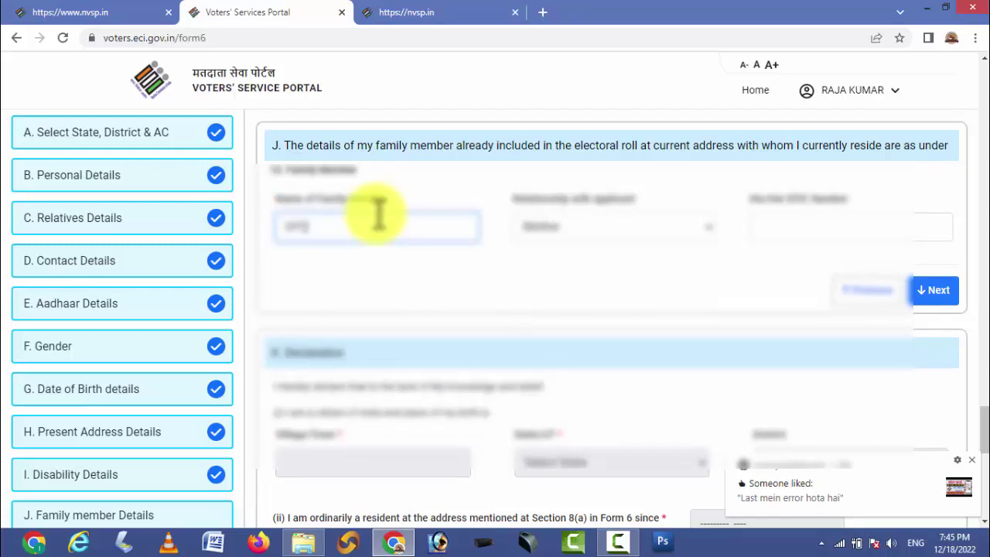
text(CS)
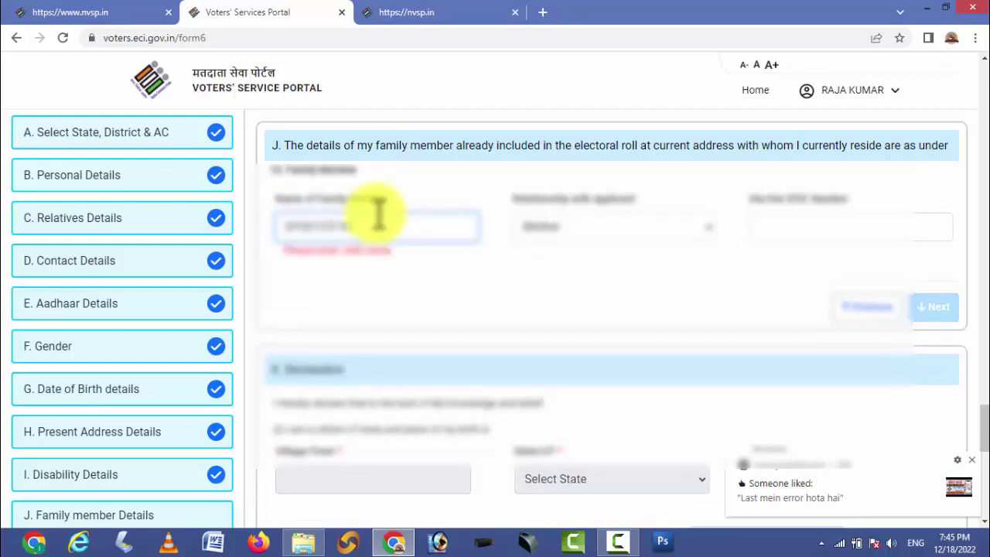
click(441, 287)
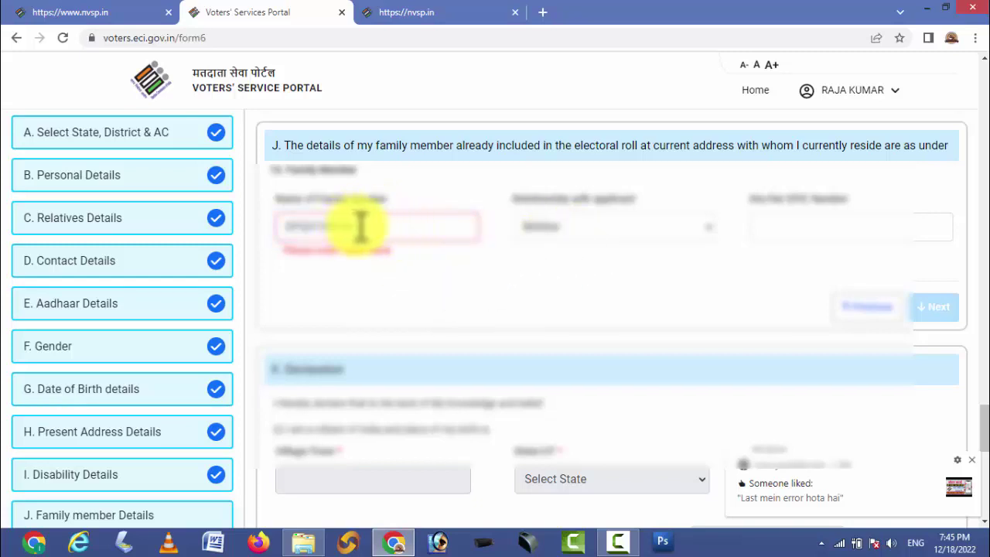
Enter the mother's full name and her EPIC number in the family member details and continue to the Declaration.
drag(363, 226, 243, 251)
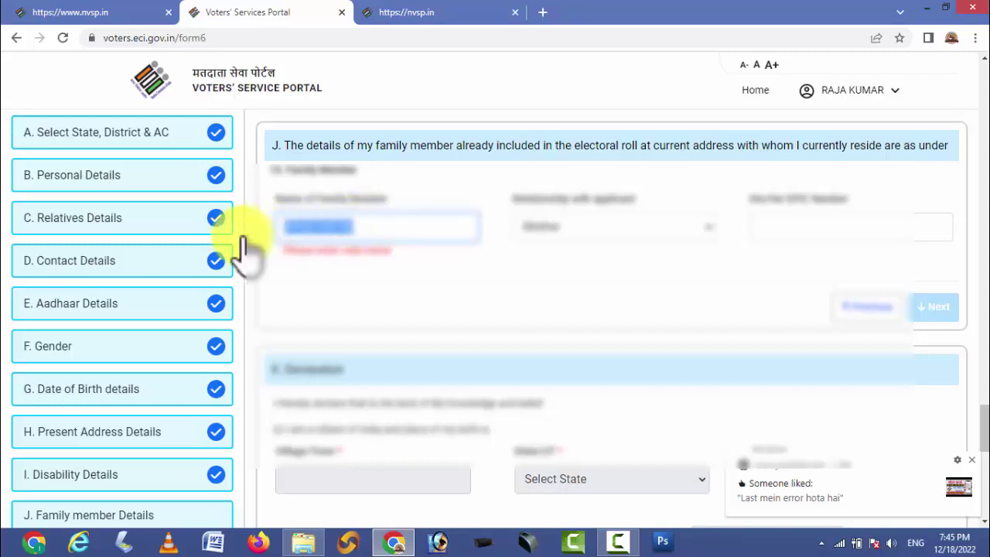
text(रा)
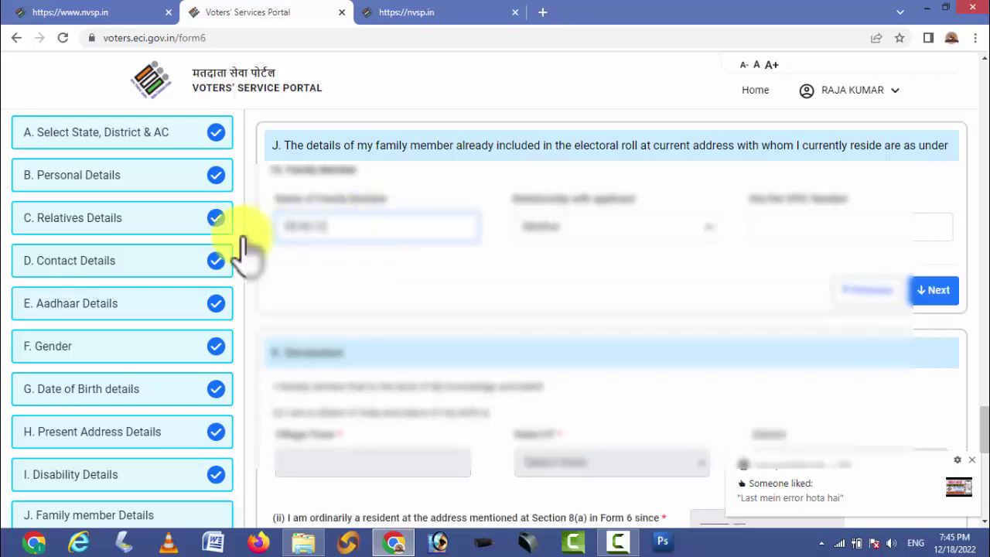
scroll(309, 243, up, 1)
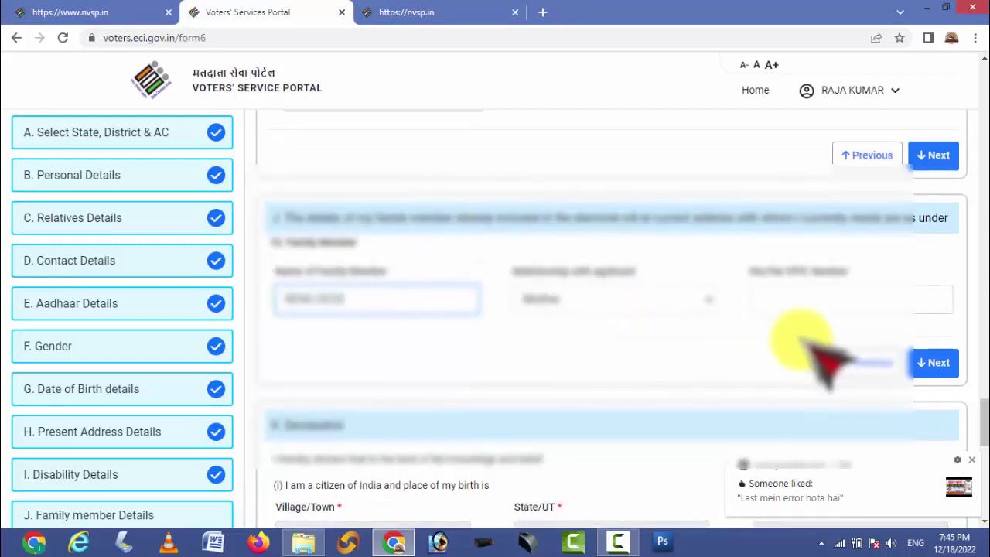
click(824, 302)
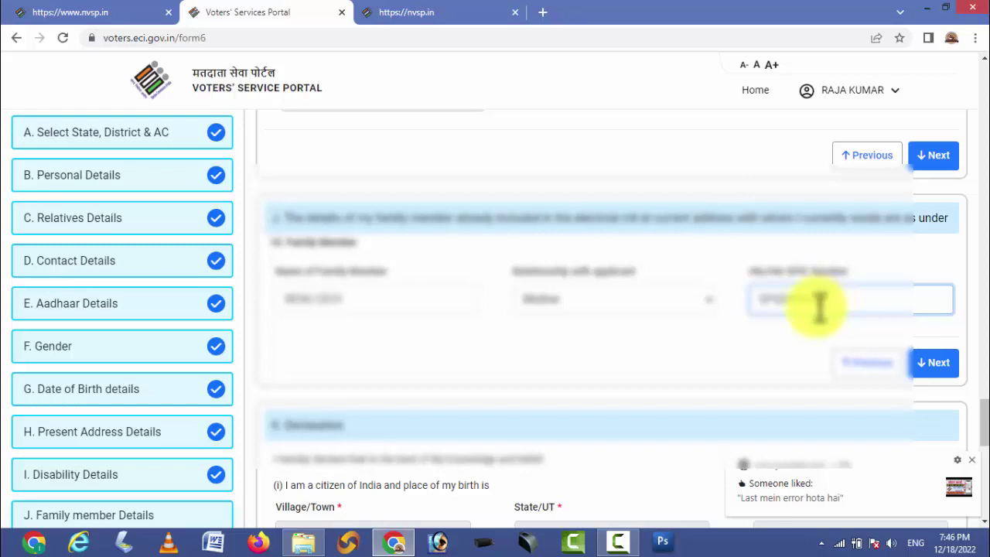
click(812, 349)
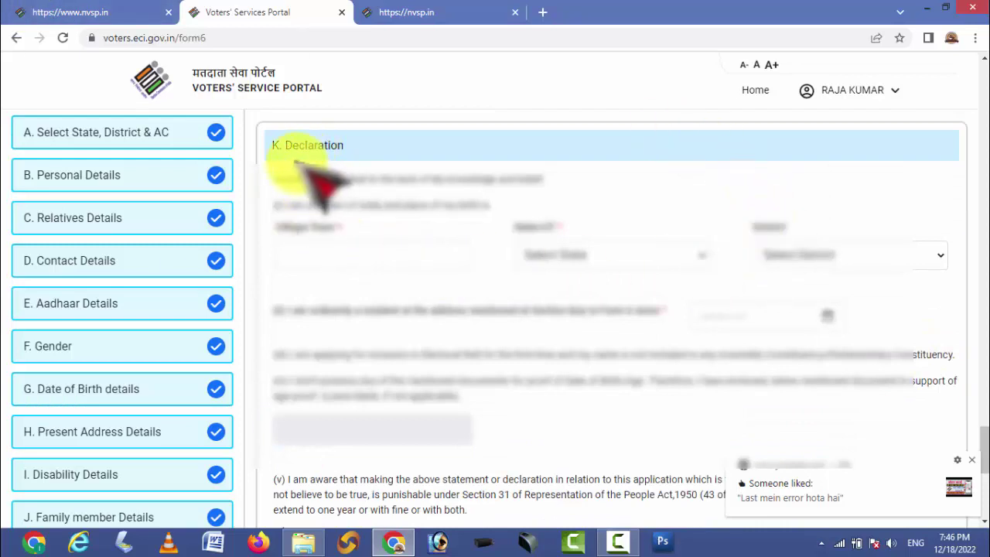
Fill in the applicant's place of birth in the Declaration with the village or town, Bihar as the state, and the district.
scroll(387, 194, down, 2)
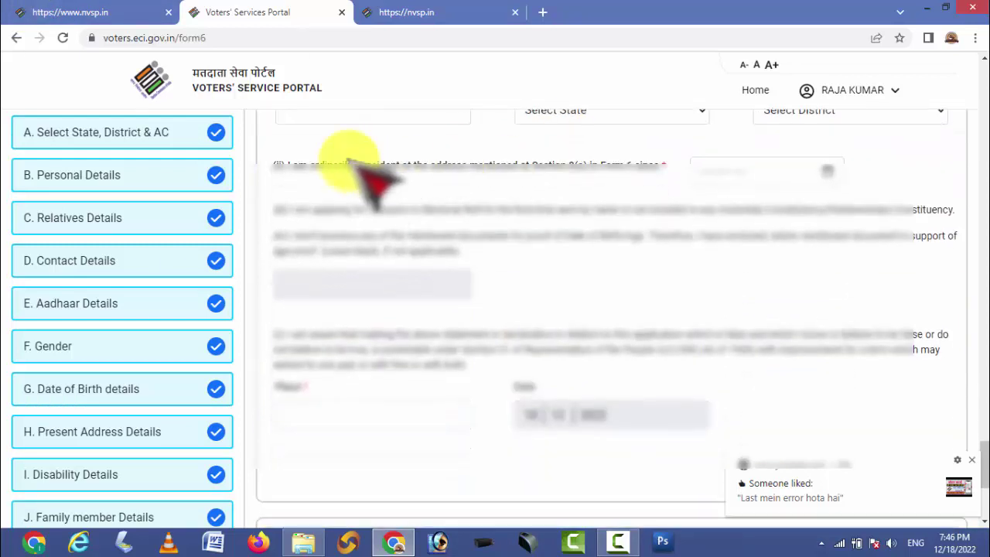
scroll(365, 201, up, 1)
click(366, 182)
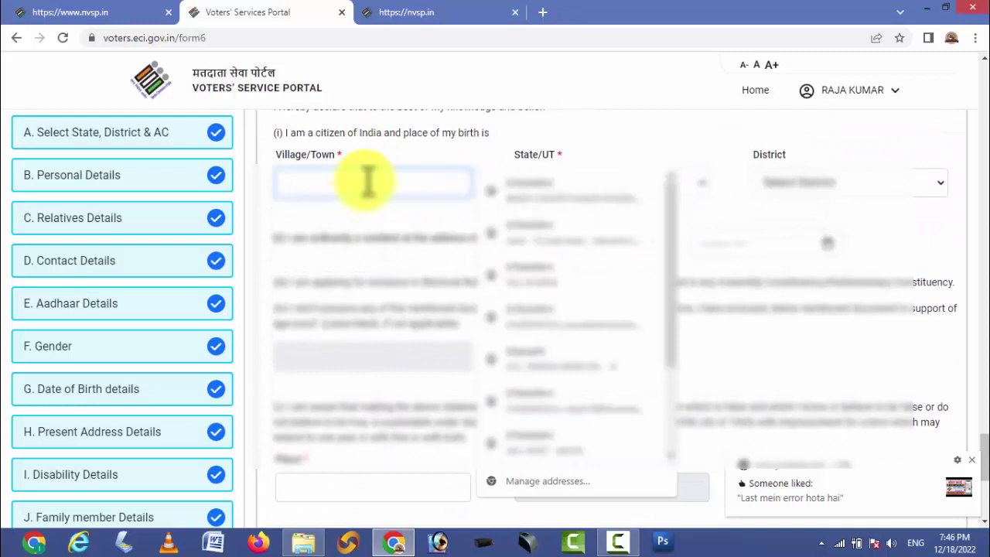
text(Kolka)
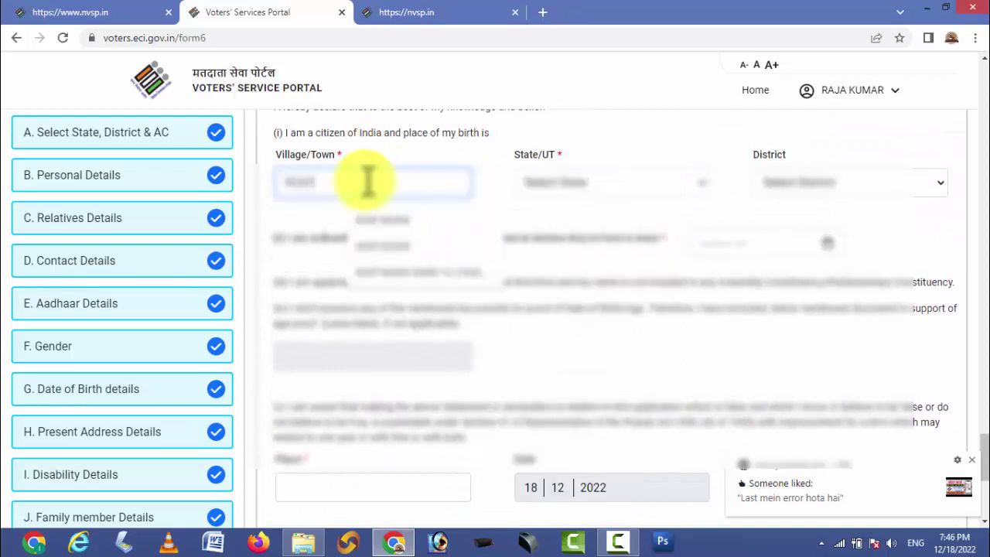
click(424, 244)
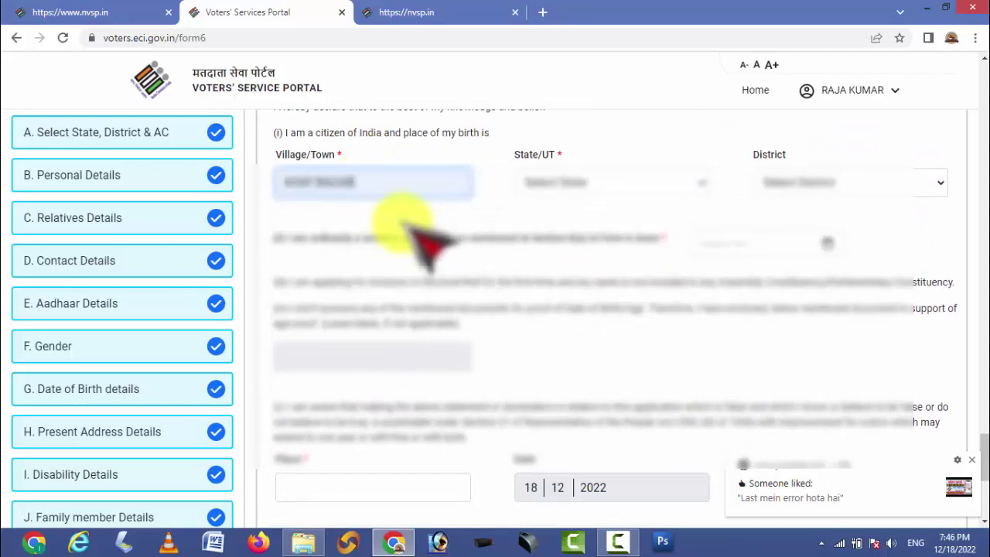
click(601, 193)
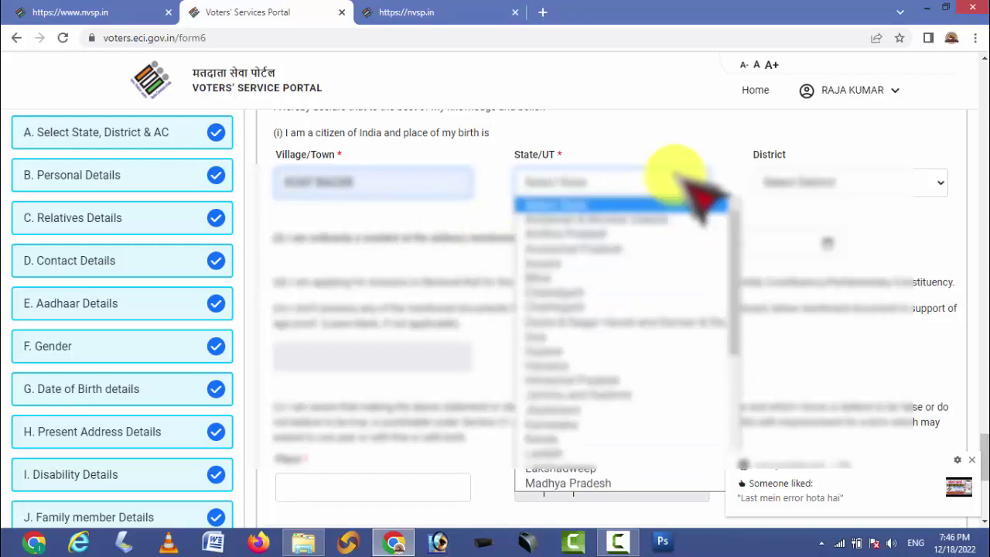
click(611, 280)
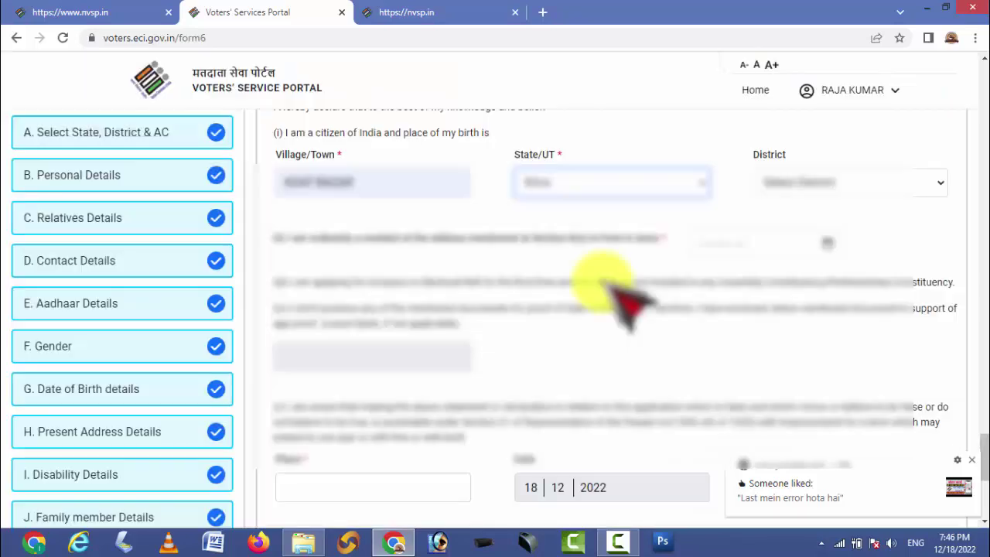
click(862, 185)
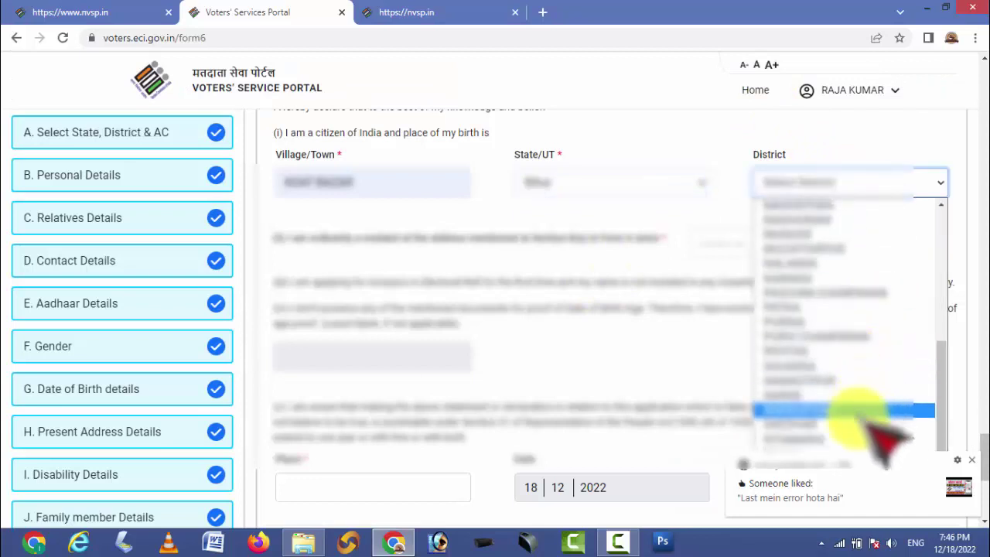
click(888, 461)
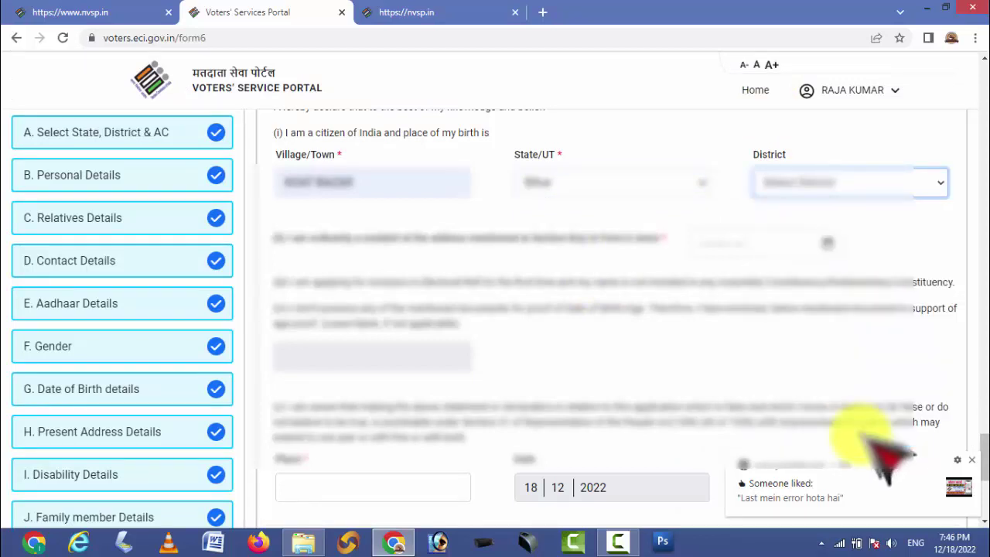
Dismiss the YouTube notification and enter the applicant's place in the Declaration.
click(972, 459)
scroll(448, 263, down, 3)
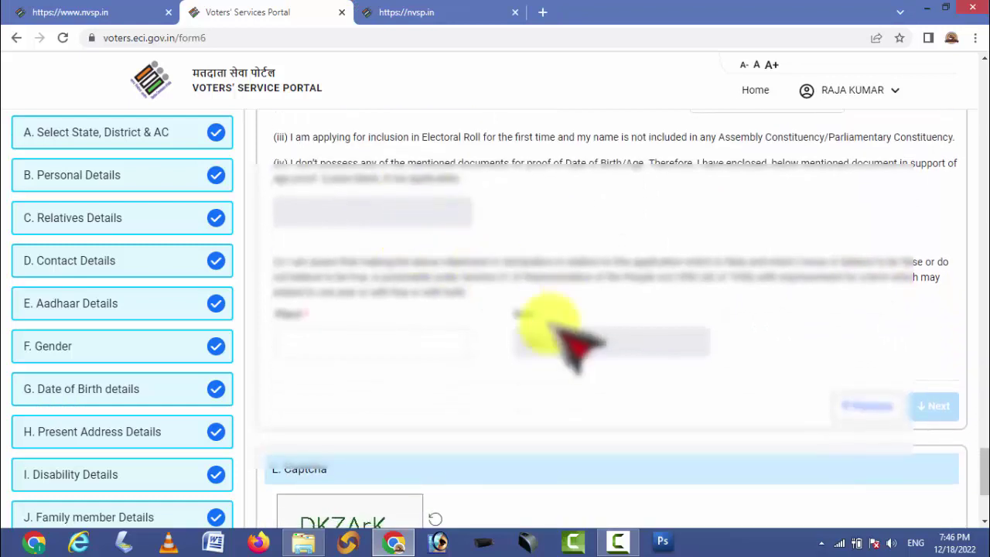
click(397, 342)
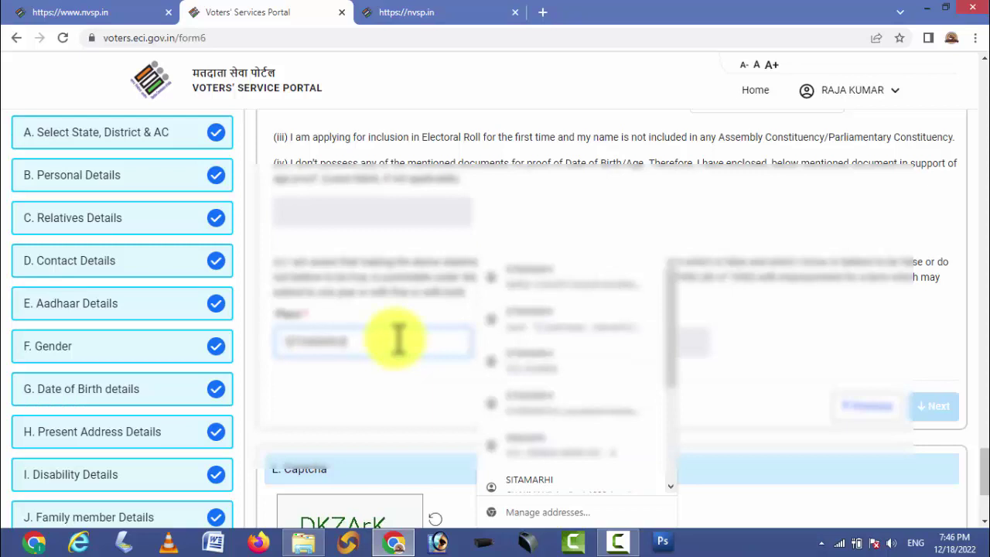
Set the Declaration's date of ordinary residence at the present address to January 2000 and continue to the Captcha section.
scroll(419, 398, up, 1)
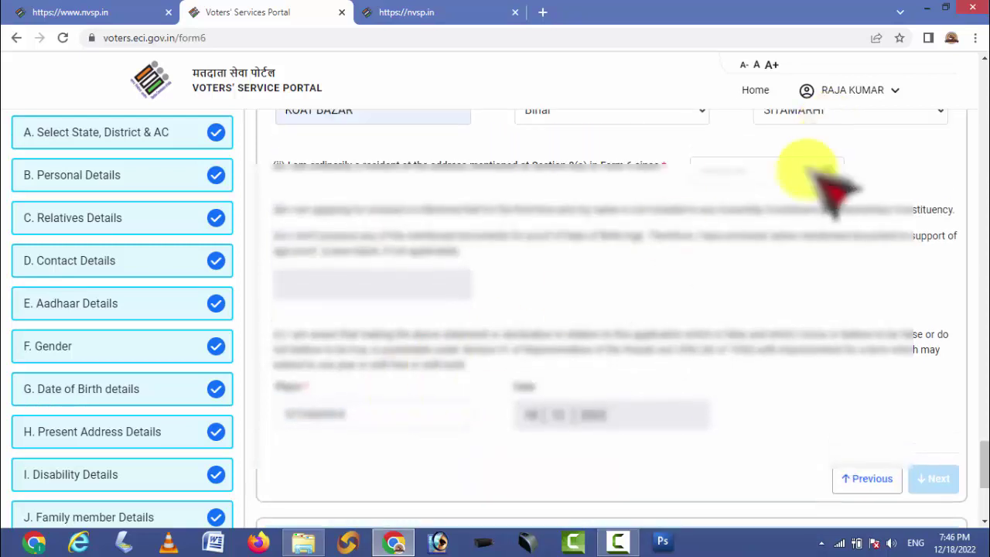
scroll(815, 170, up, 2)
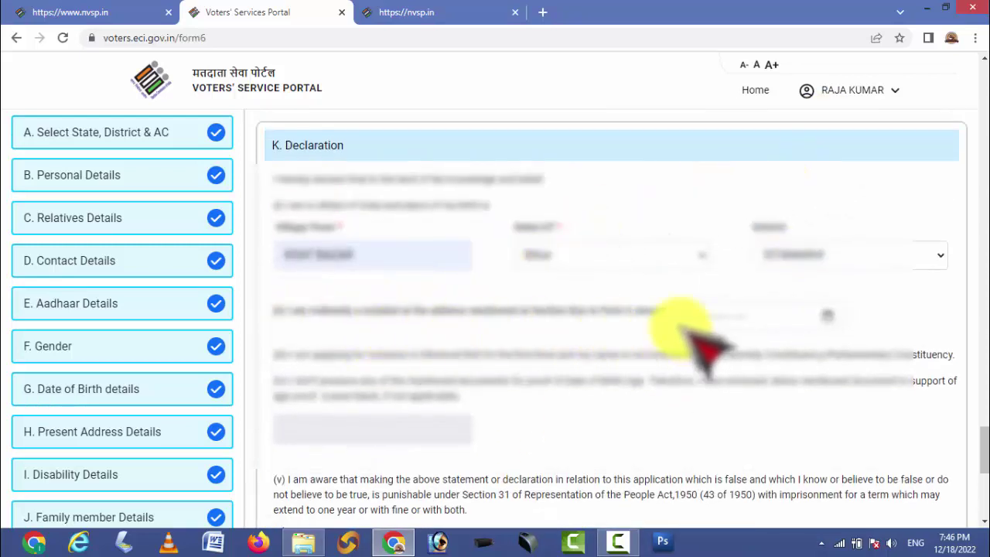
click(824, 318)
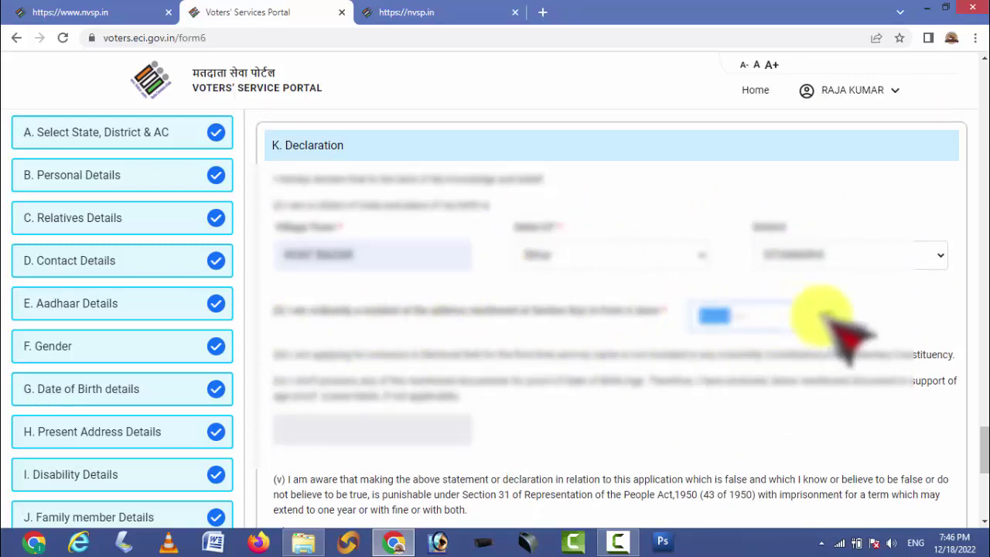
click(826, 317)
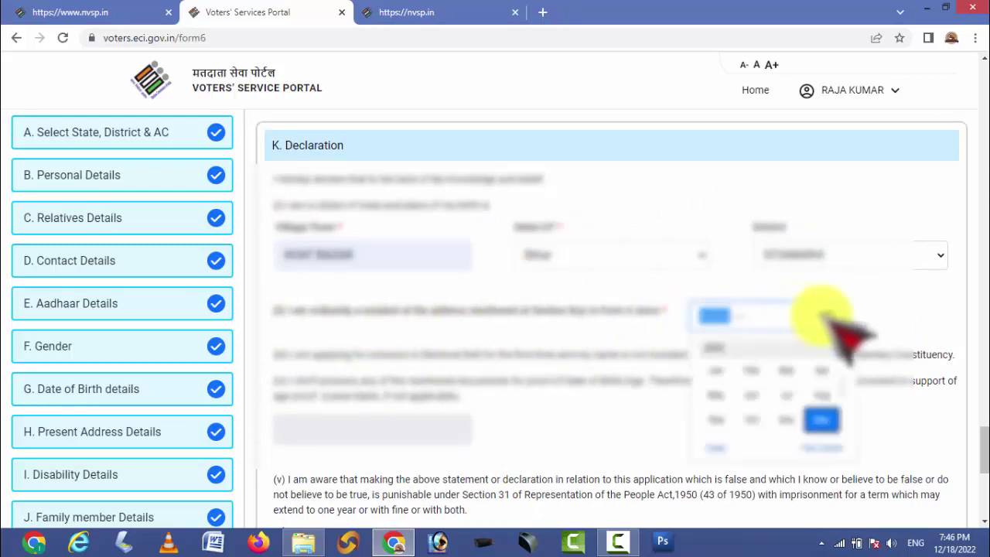
click(718, 350)
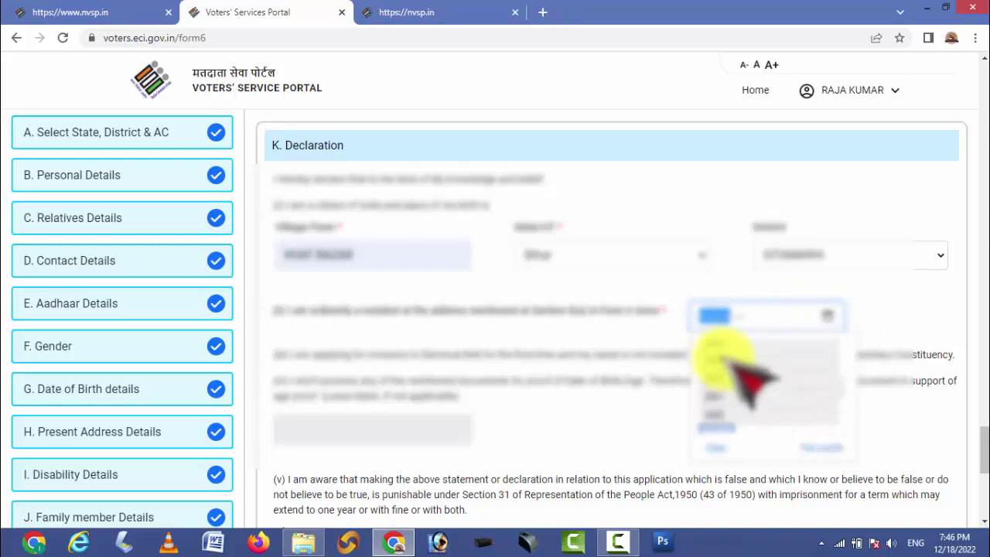
click(729, 356)
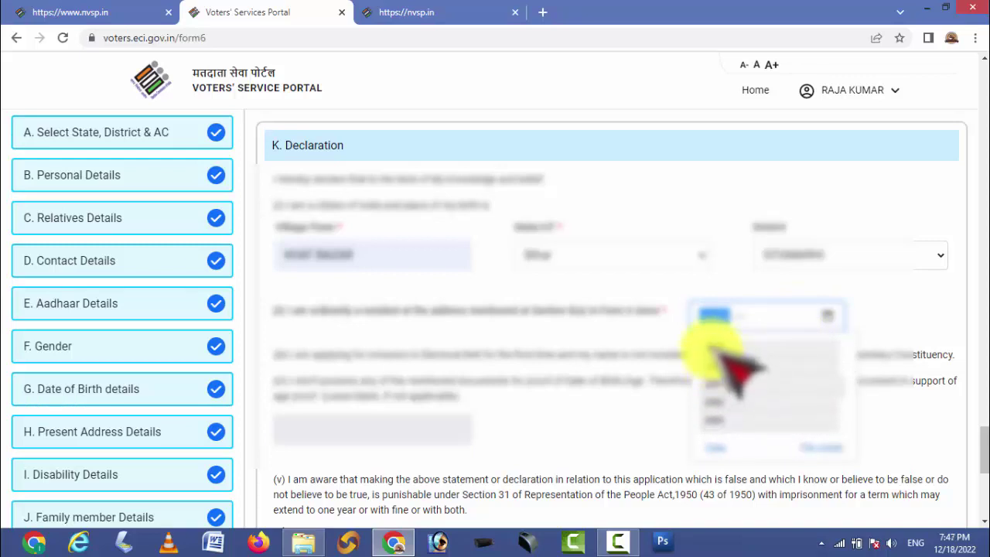
click(720, 356)
click(726, 375)
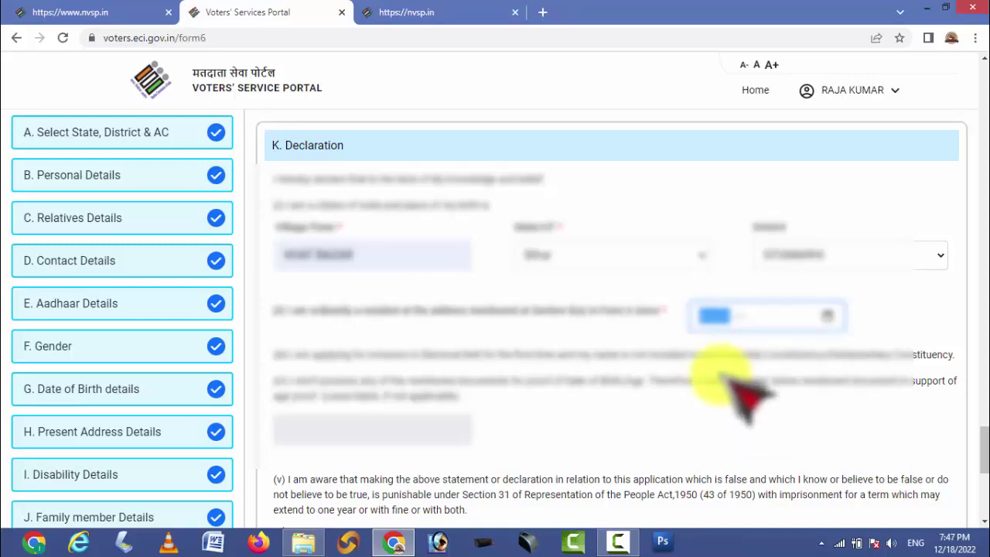
scroll(822, 317, down, 4)
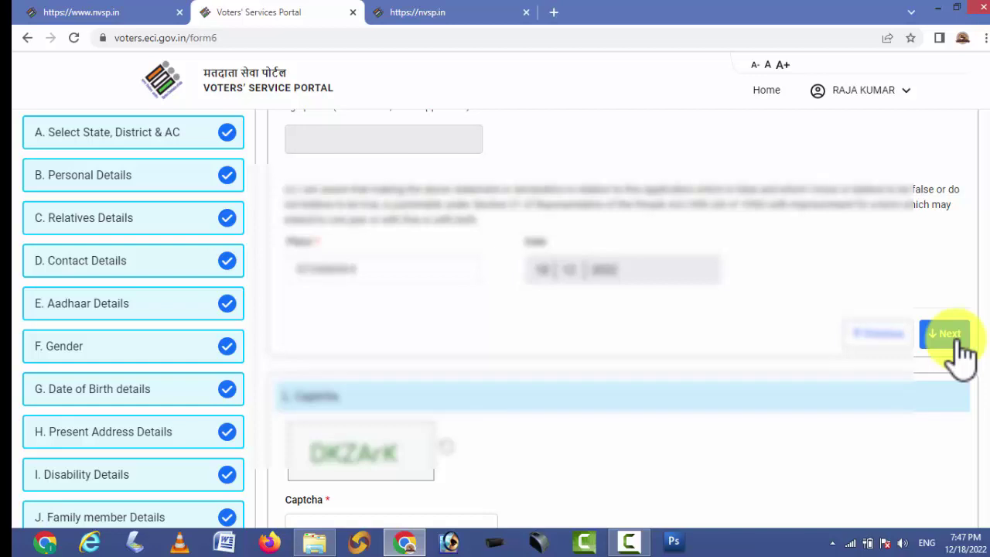
click(957, 340)
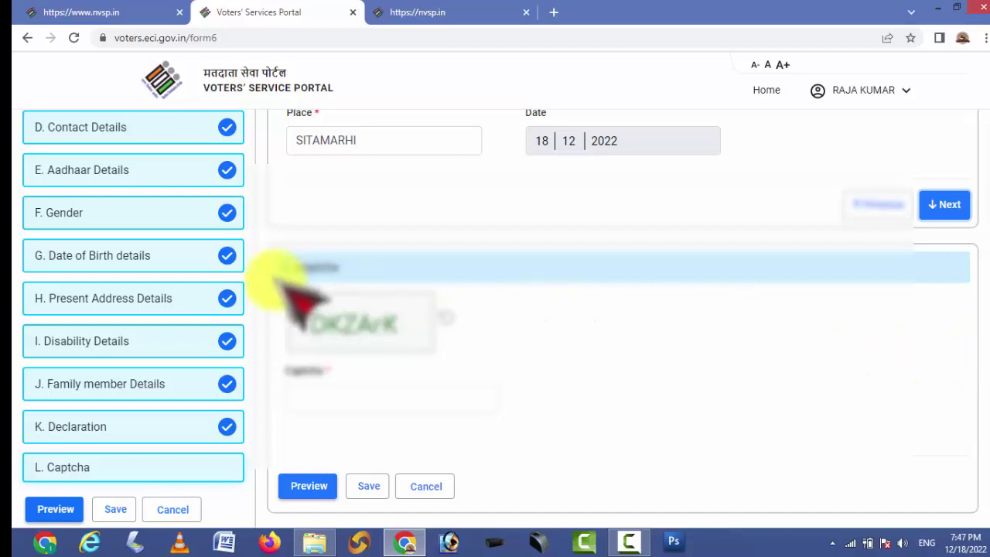
Enter the displayed captcha code in the Captcha section and open the preview of the completed form.
click(339, 400)
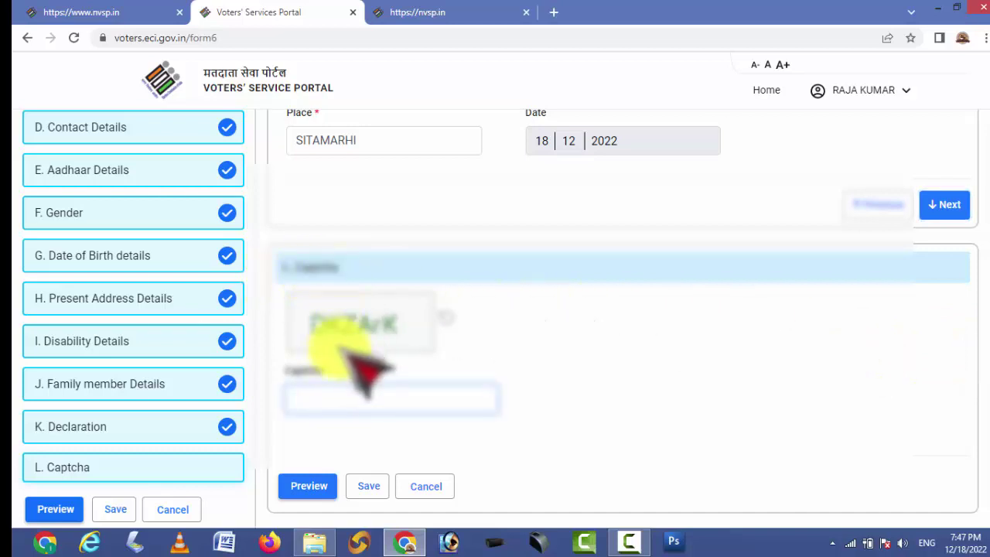
text(DKZArK)
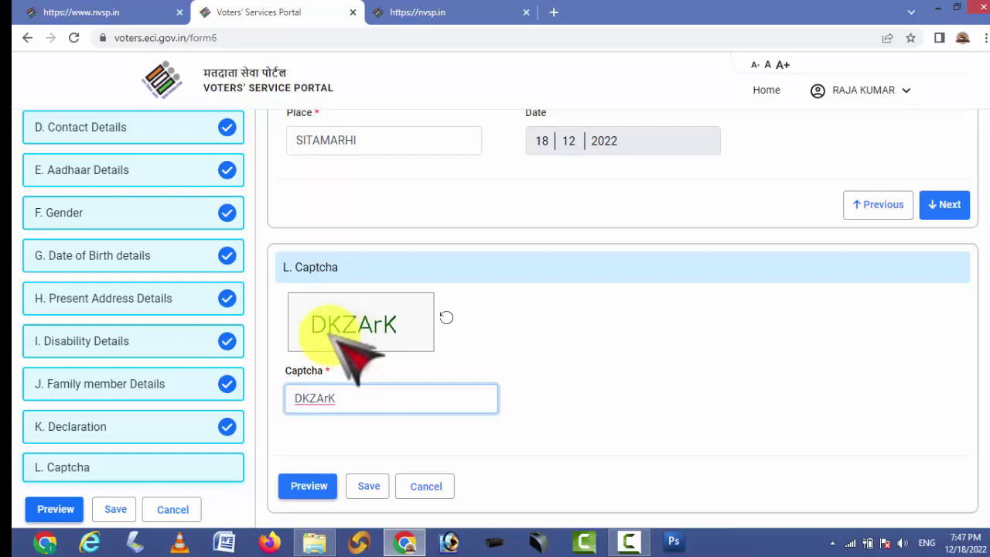
click(303, 487)
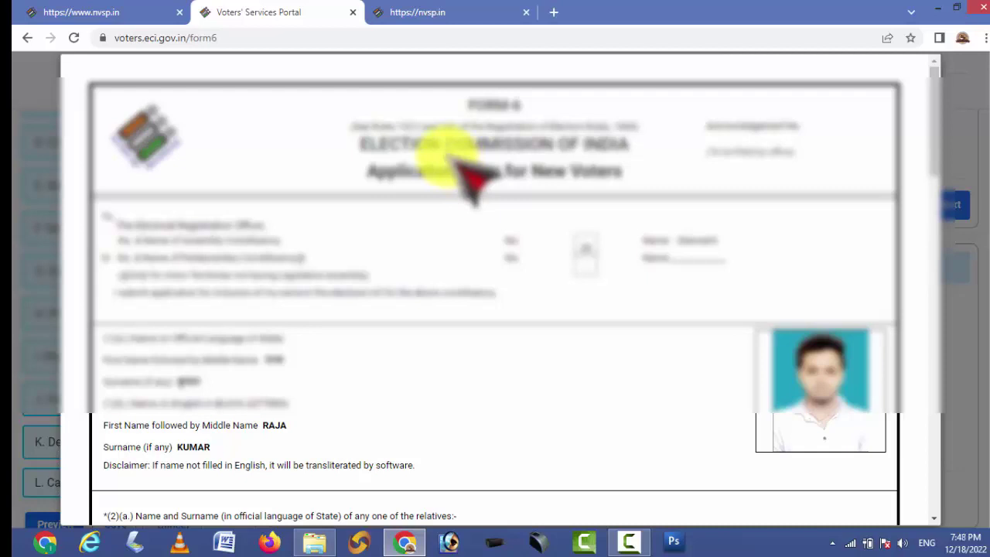
Review the Form 6 preview through to the end, submit the application and confirm the submission.
scroll(455, 164, down, 10)
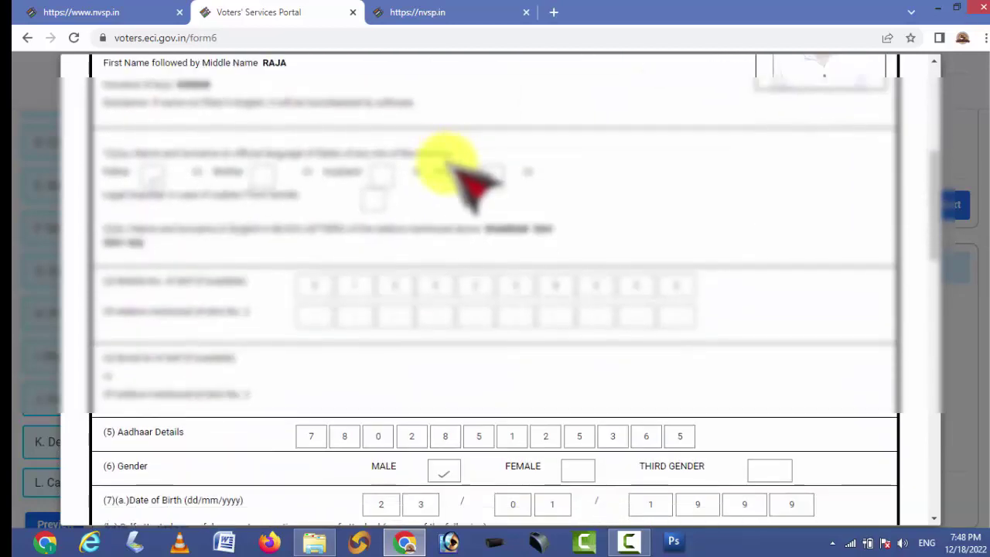
scroll(448, 165, down, 1)
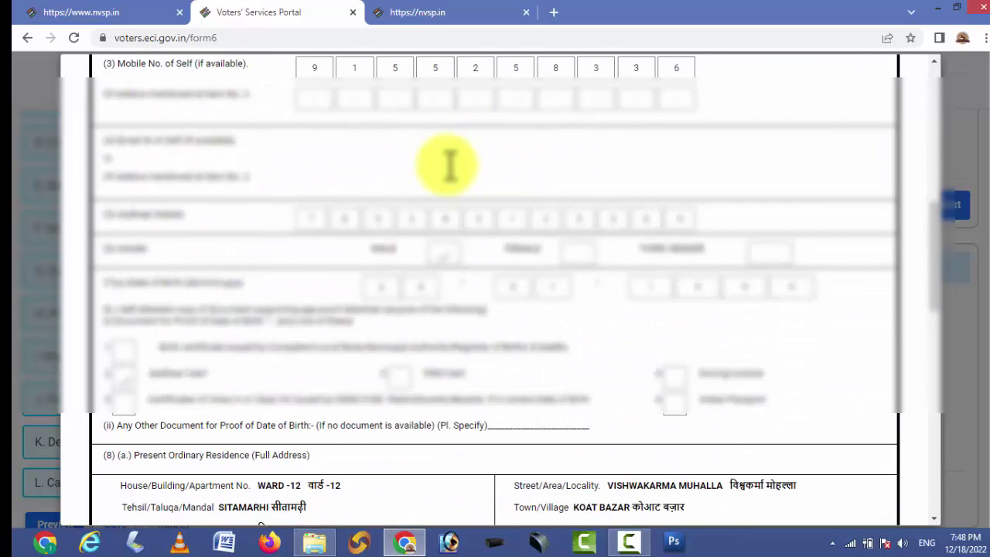
scroll(449, 165, down, 15)
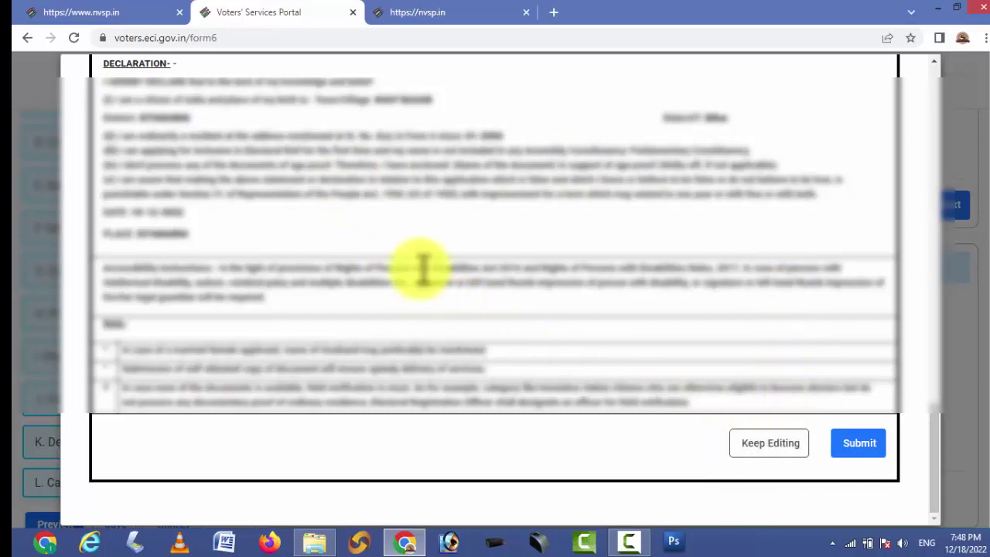
click(859, 443)
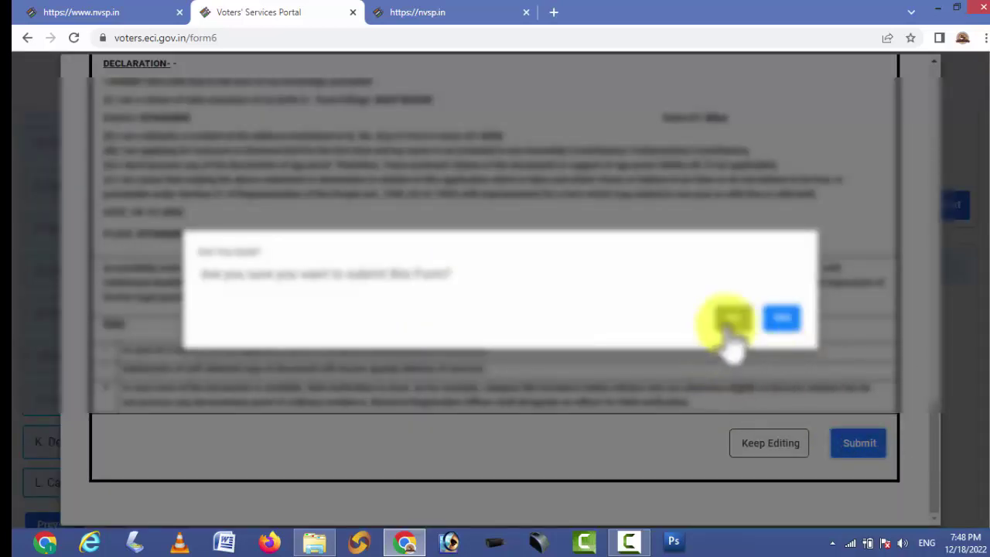
click(783, 318)
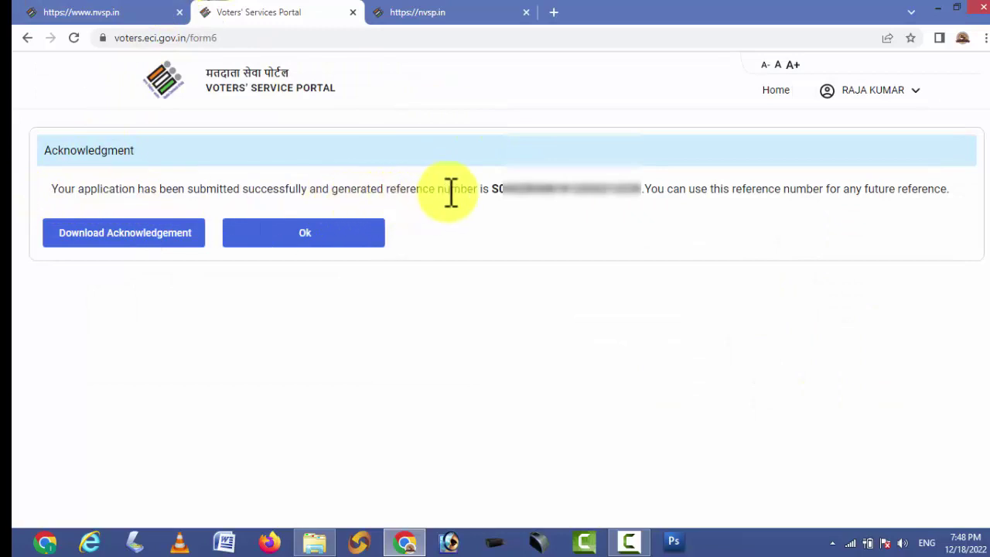
Download the application's acknowledgement and open the resulting Form 6 PDF.
click(157, 249)
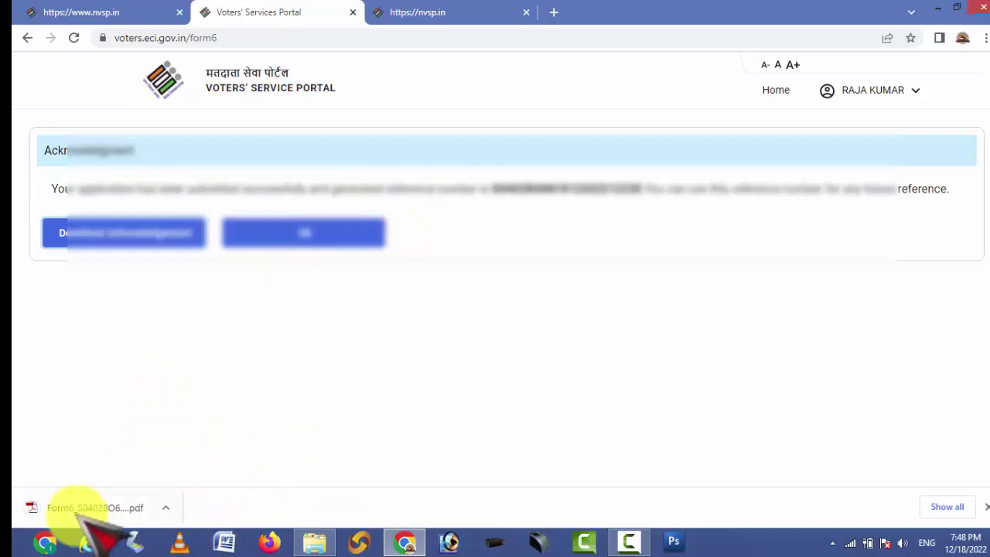
drag(56, 525, 31, 530)
click(74, 510)
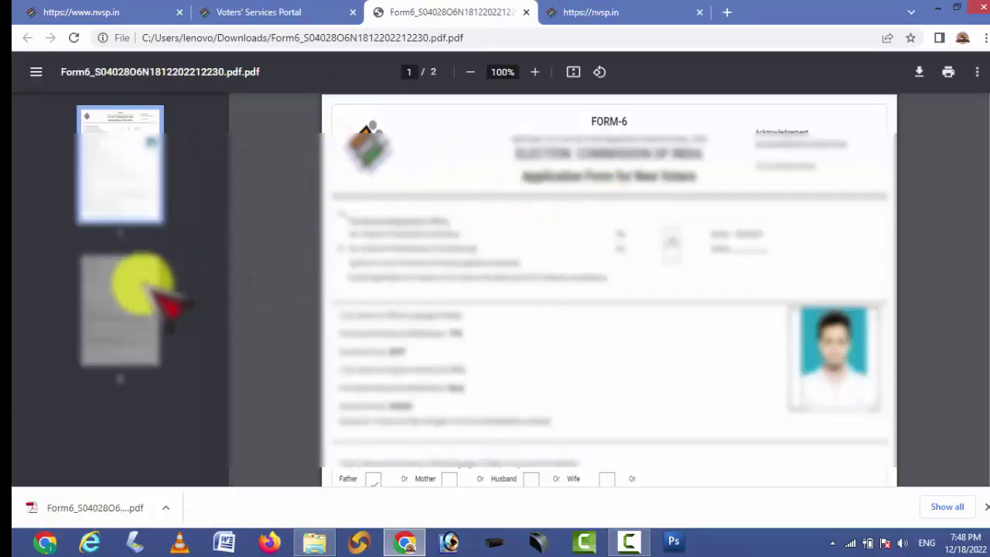
Look through both pages of the downloaded Form 6 PDF, including the declaration and the acknowledgement at the end.
scroll(782, 247, down, 5)
scroll(757, 263, down, 8)
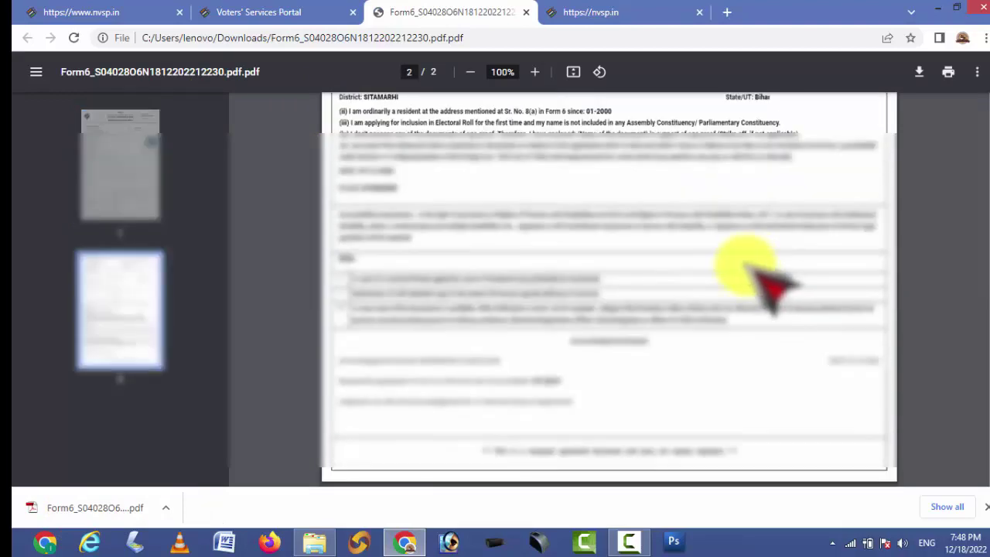
scroll(746, 274, up, 15)
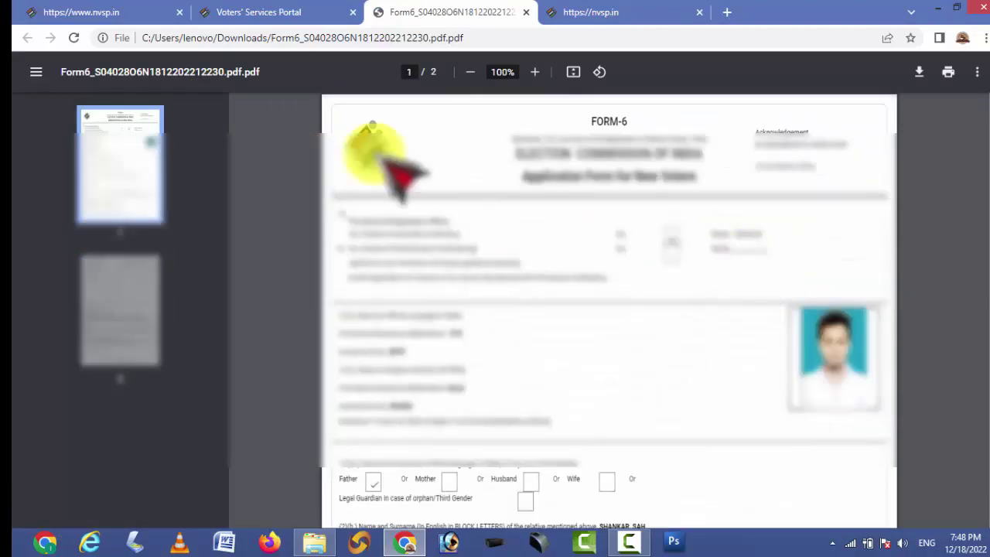
click(132, 324)
scroll(611, 287, down, 10)
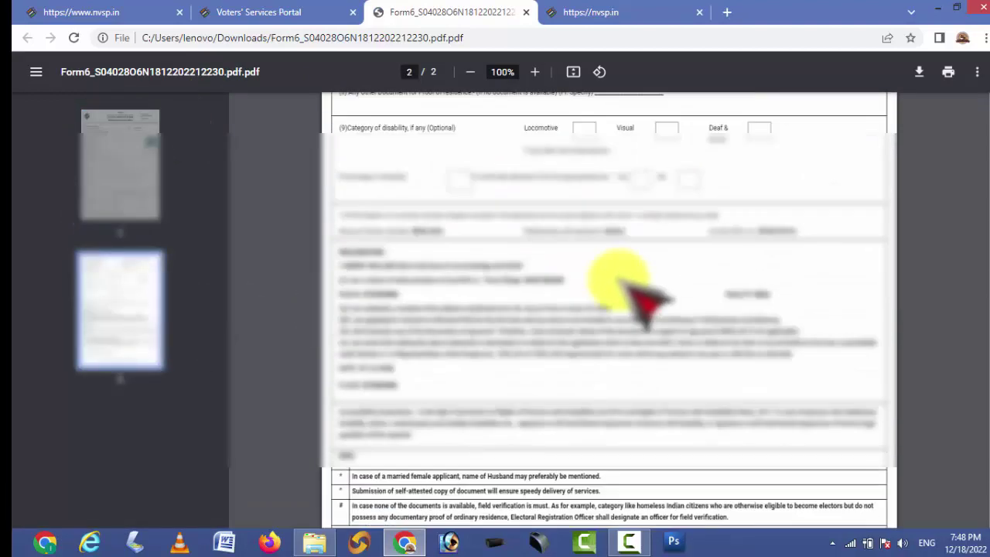
Return to the portal's Acknowledgment page and copy the application's reference number.
click(255, 12)
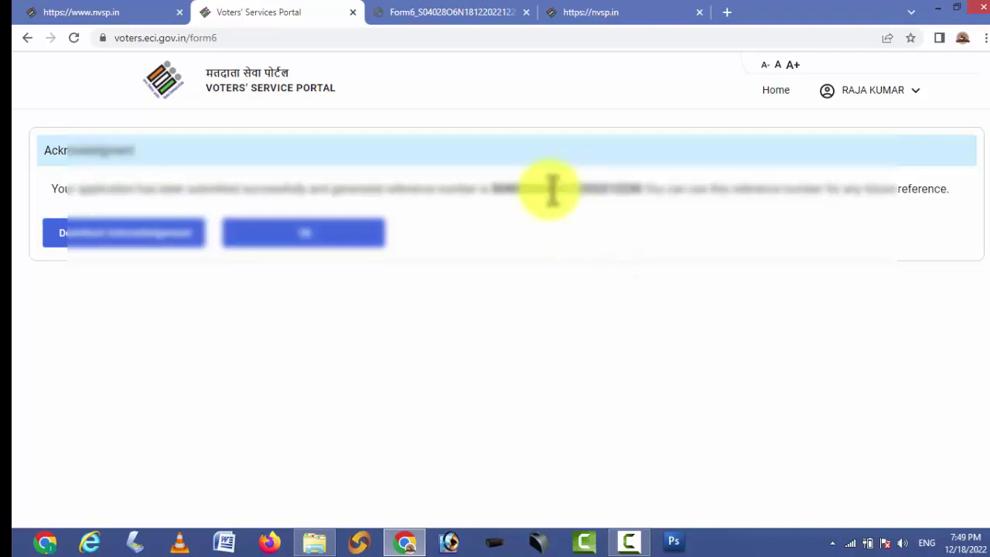
key(super)
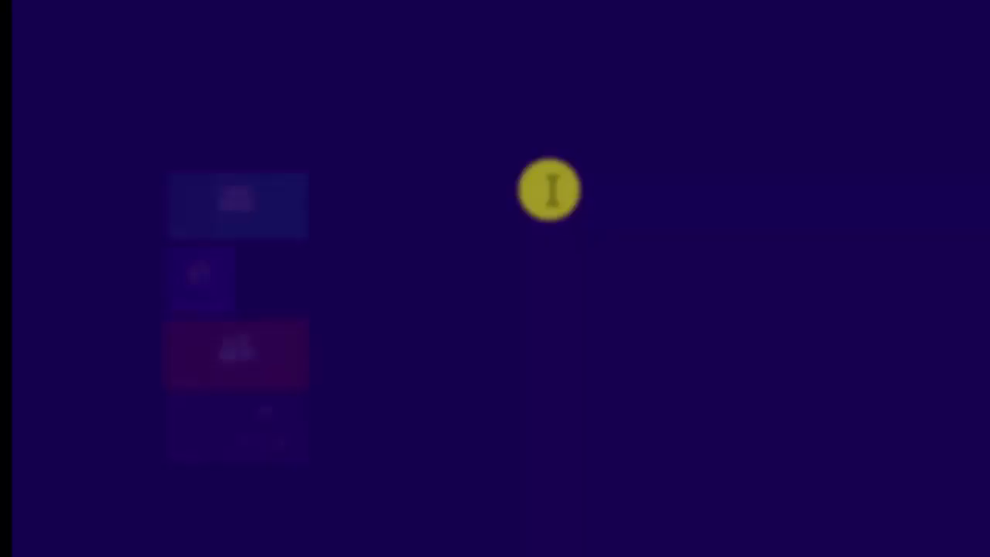
key(super)
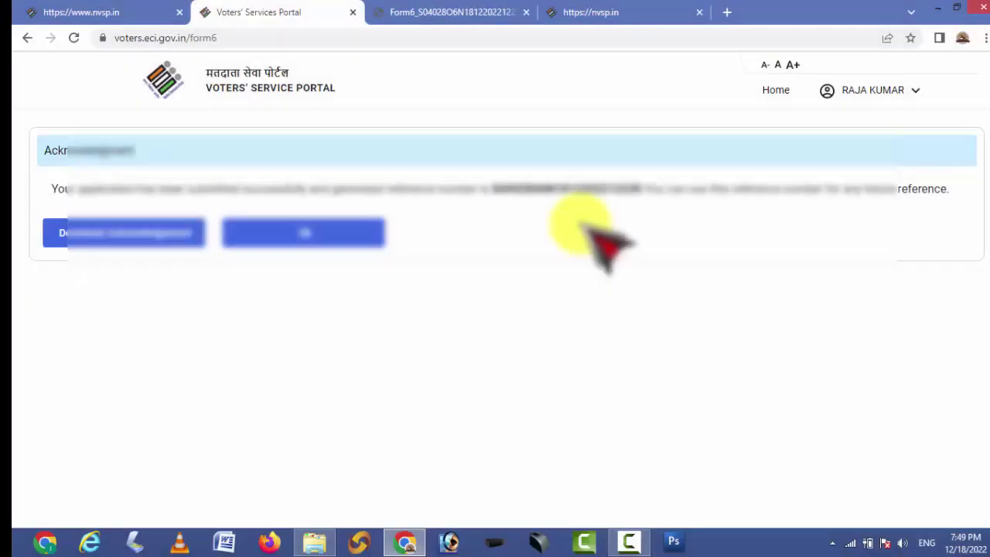
double_click(576, 188)
right_click(576, 188)
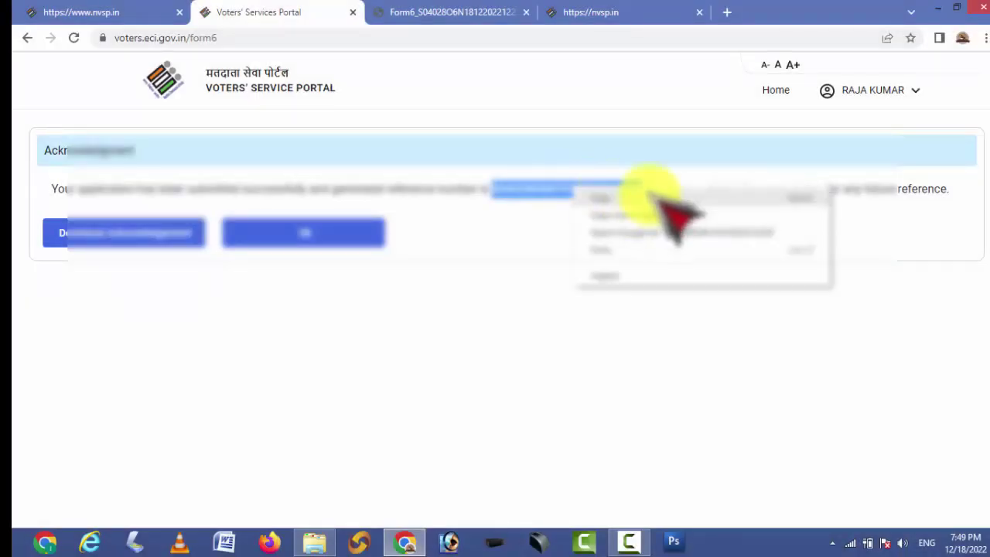
click(645, 194)
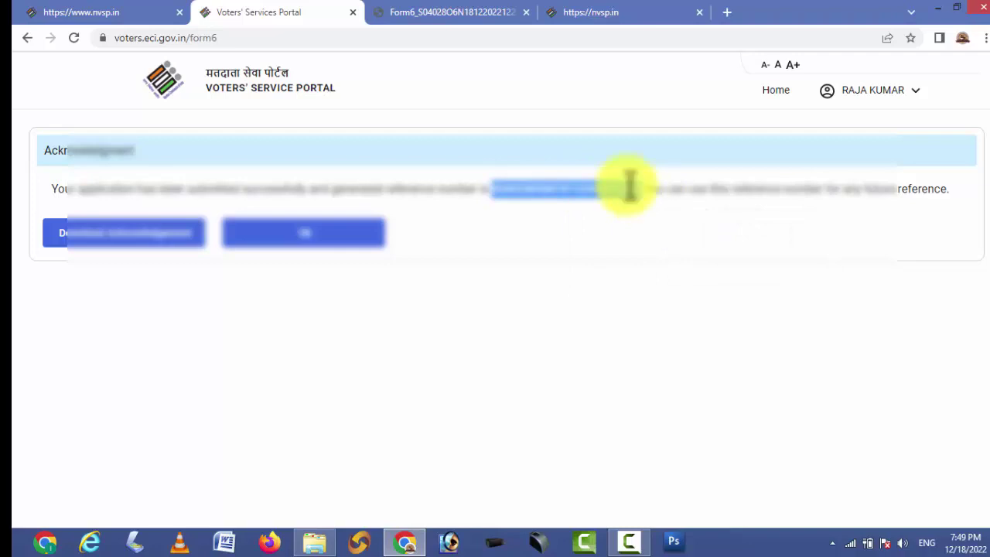
Close the acknowledgement, open Track Application Status and submit the application's reference number.
click(309, 238)
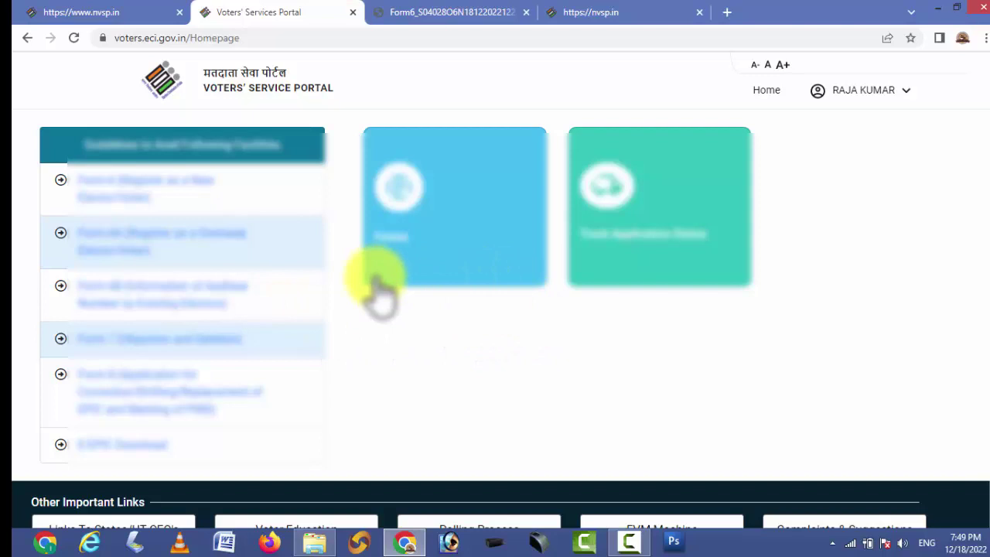
click(656, 266)
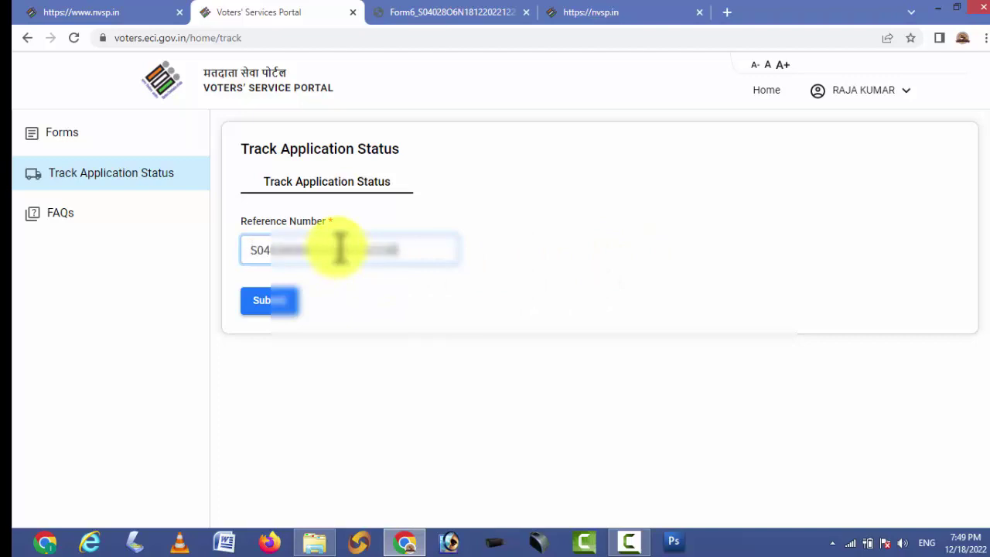
click(266, 303)
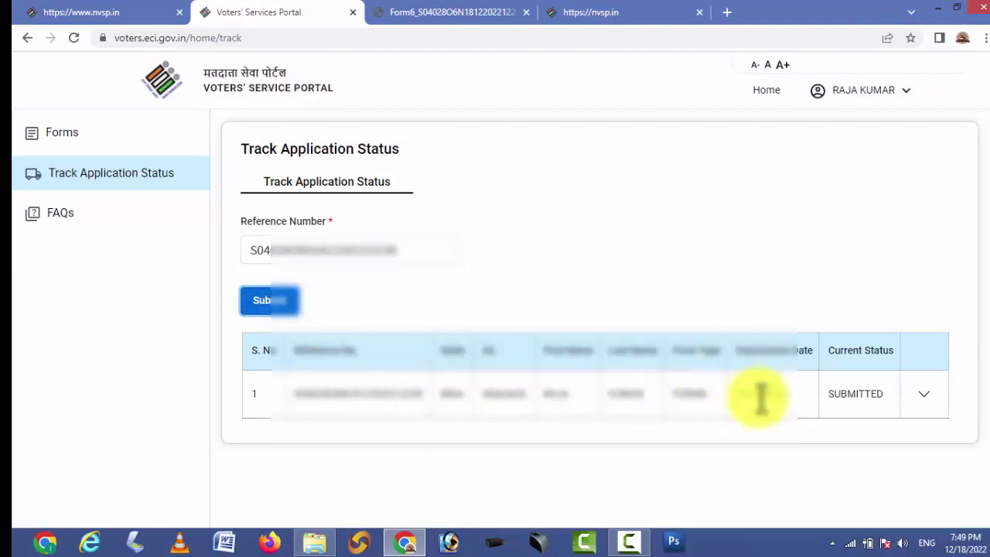
Expand the tracked application's row to examine its progress stages from submission to EPIC dispatch.
click(920, 394)
scroll(889, 410, down, 1)
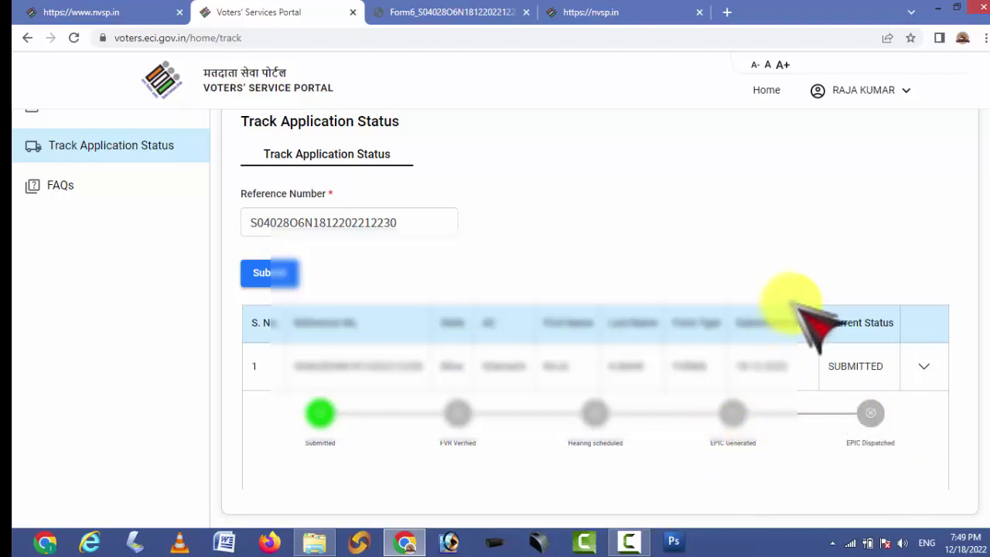
scroll(785, 254, up, 1)
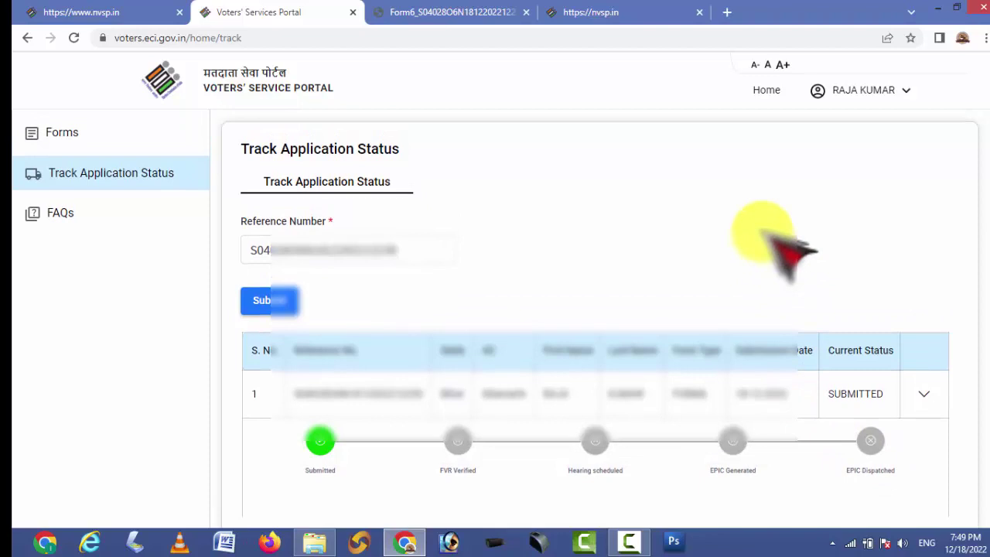